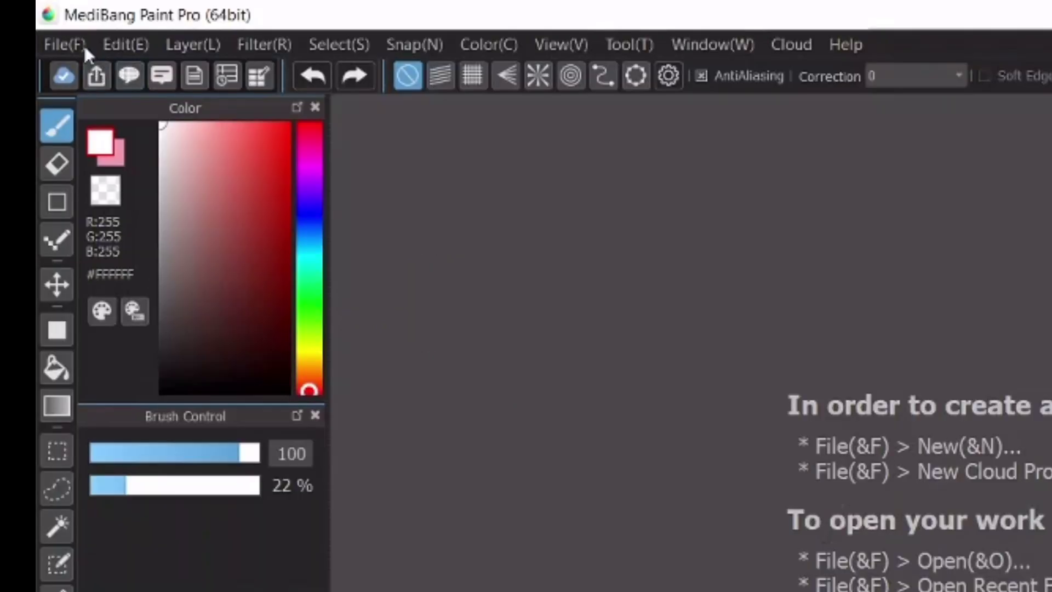
Open advanced template2.png and add a new empty layer above it
click(24, 24)
click(90, 211)
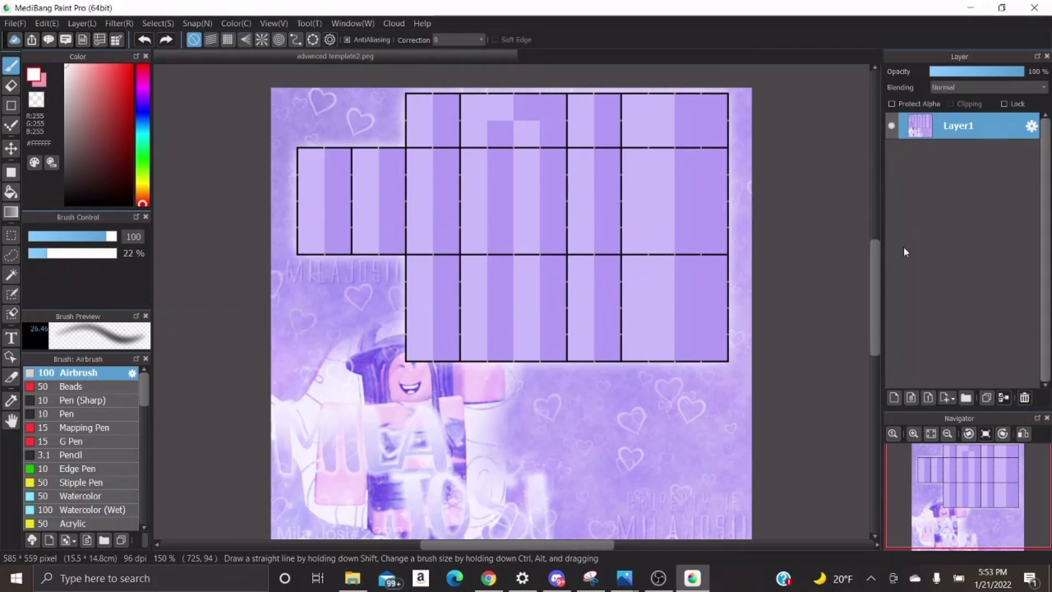
click(895, 398)
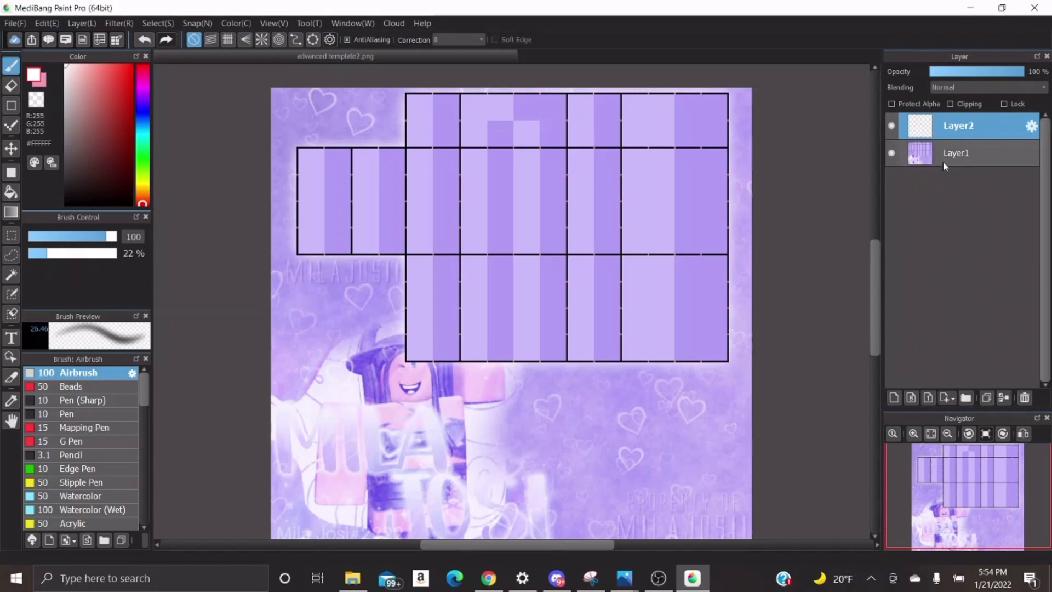
Test a red rectangle, then red pen strokes and a looping scribble across the grid
mouse_move(314, 271)
mouse_down()
mouse_move(470, 329)
mouse_move(389, 291)
mouse_move(426, 286)
mouse_up()
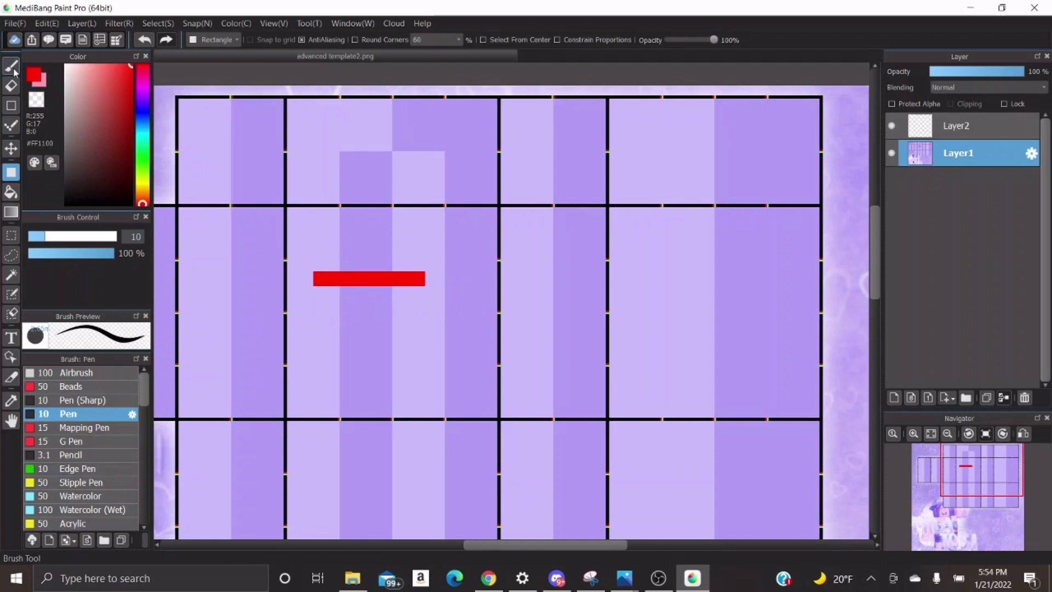
click(11, 65)
key(ctrl+z)
mouse_move(225, 313)
mouse_down()
mouse_move(374, 325)
mouse_move(564, 317)
mouse_up()
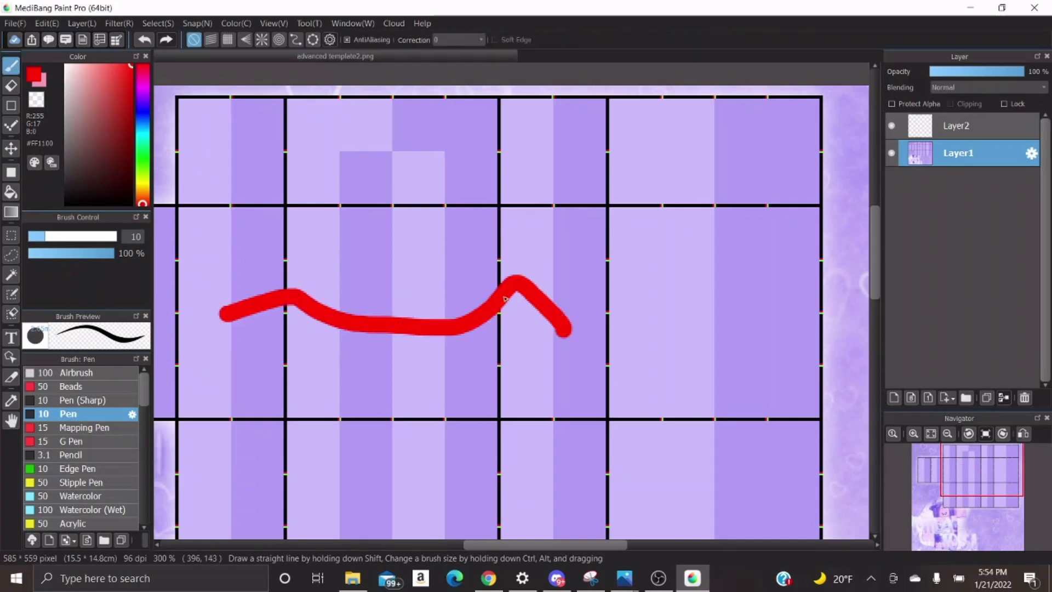
scroll(564, 317, down, 3)
mouse_move(274, 274)
mouse_down()
mouse_move(537, 285)
mouse_move(436, 317)
mouse_move(409, 258)
mouse_up()
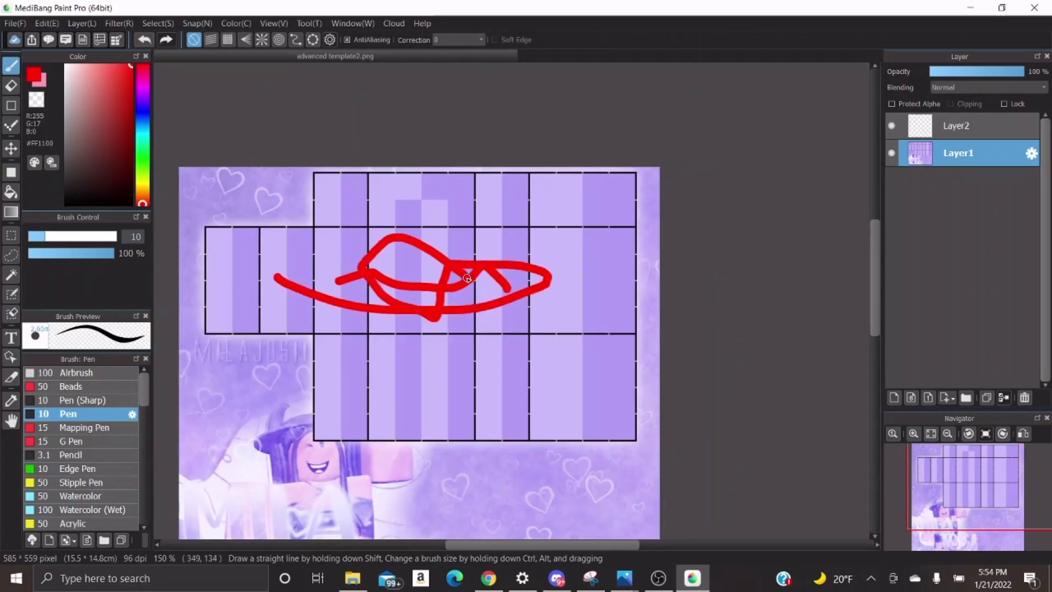
scroll(408, 258, up, 1)
Copy the red strokes into a transformed duplicate, then cancel and undo back to one wavy stroke
key(m)
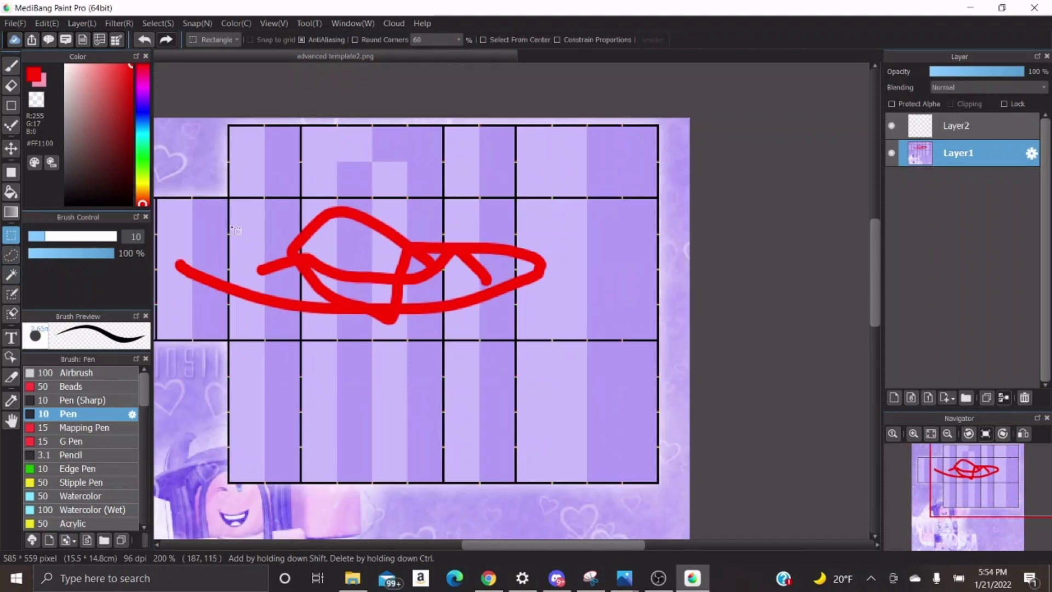
drag(207, 203, 573, 340)
key(ctrl+c)
key(ctrl+v)
key(ctrl+t)
mouse_move(402, 286)
mouse_down()
mouse_move(466, 392)
mouse_move(500, 287)
mouse_move(446, 380)
mouse_move(483, 234)
mouse_move(622, 365)
mouse_move(399, 193)
mouse_up()
scroll(502, 267, down, 1)
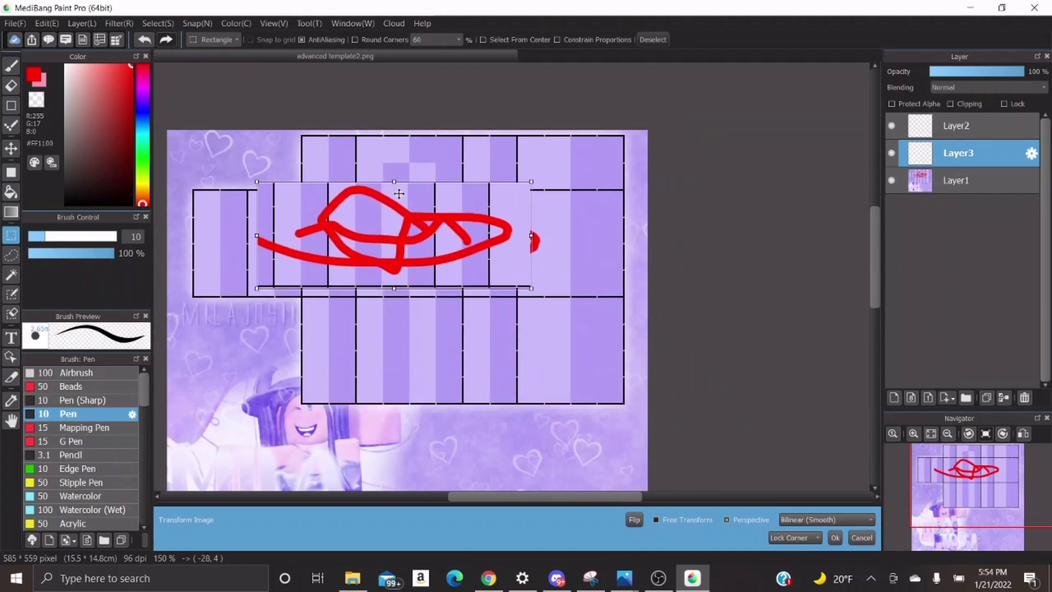
click(862, 537)
key(ctrl+z)
key(ctrl+z)
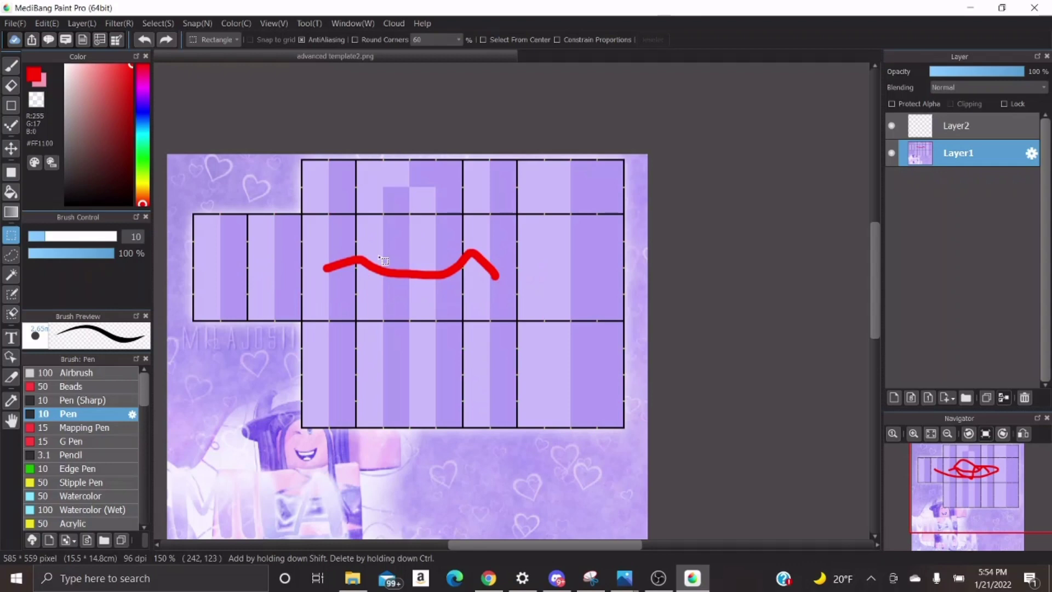
key(ctrl+z)
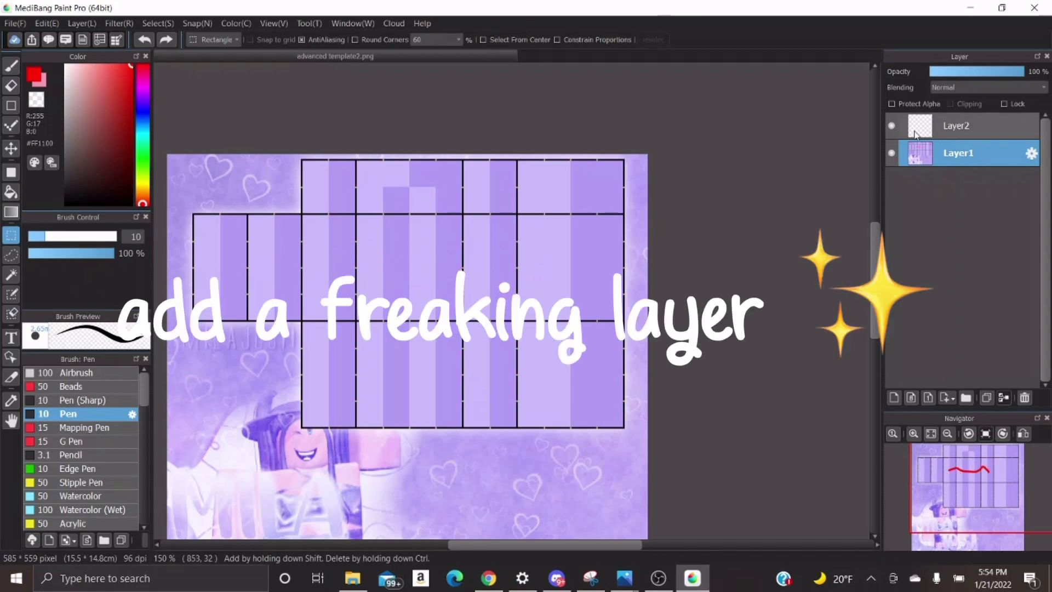
Add a new layer folder and move Layer2 into it
click(931, 132)
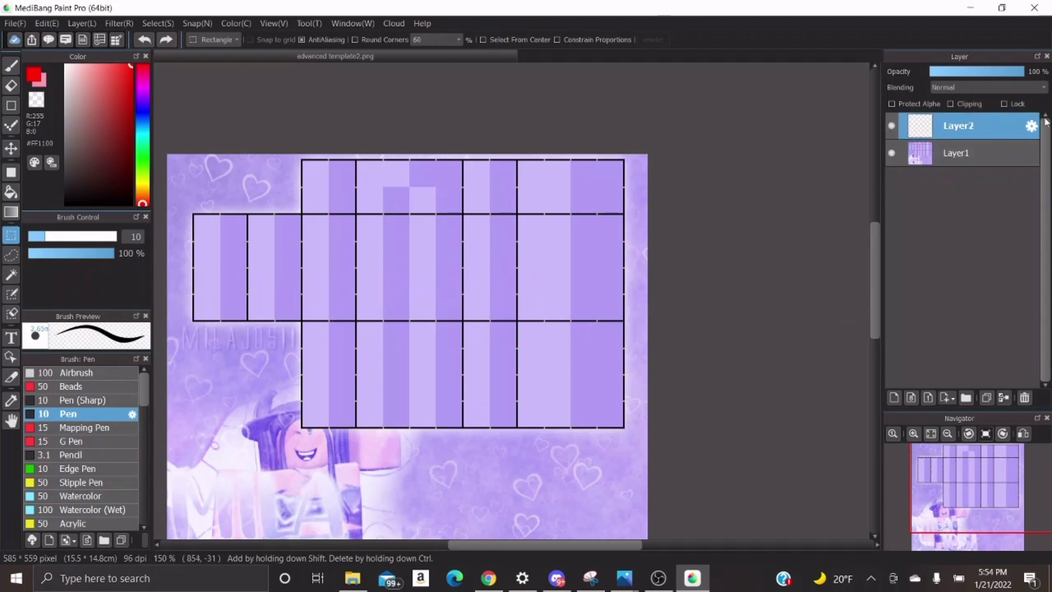
click(967, 397)
click(951, 154)
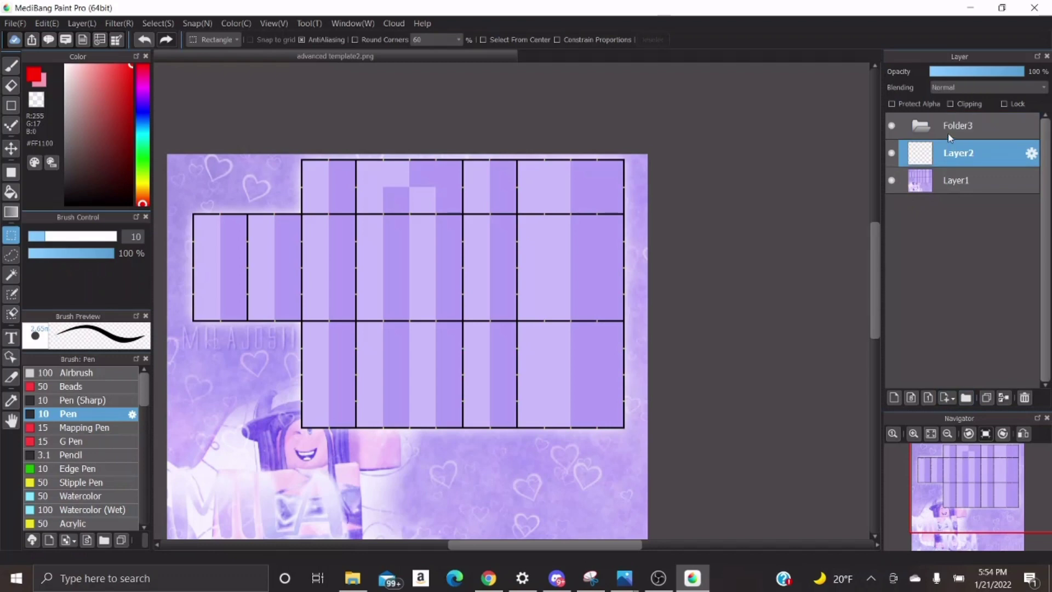
drag(948, 134, 948, 129)
click(947, 127)
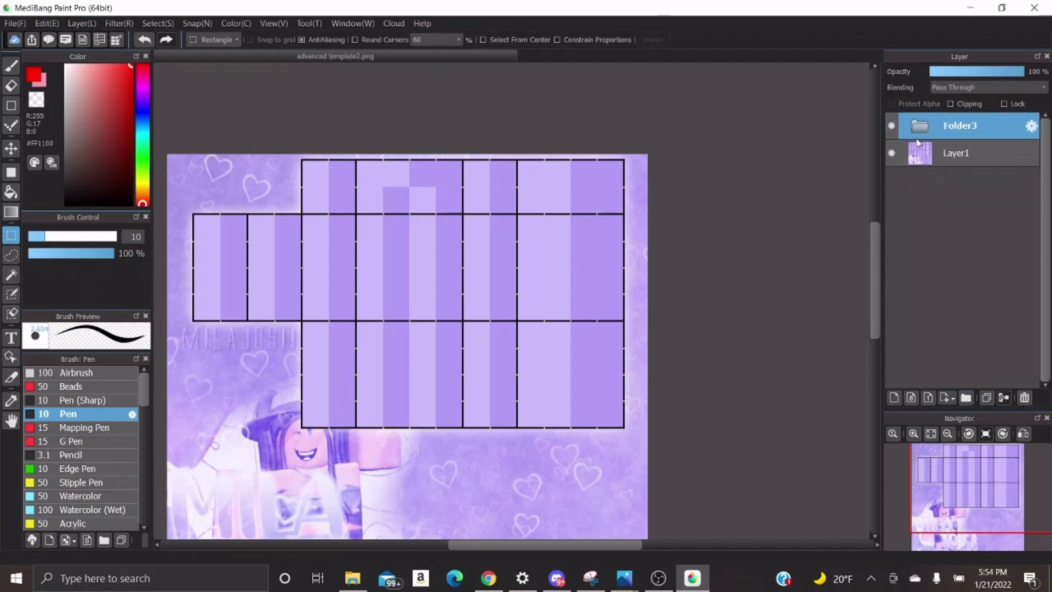
Rename the folder to 'outline' and expand it to show Layer2
double_click(949, 127)
text(out)
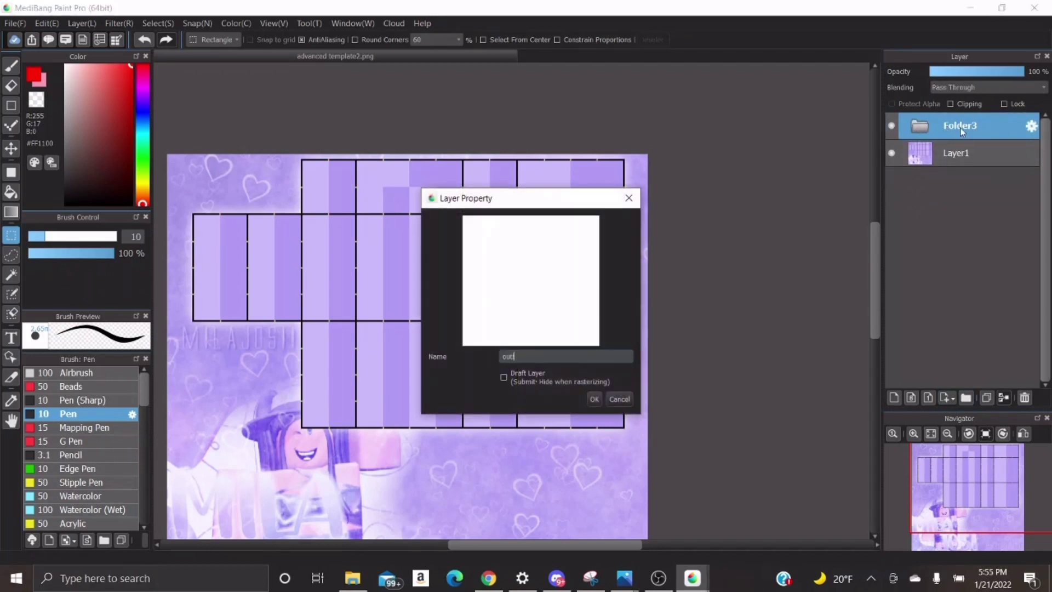
text(line)
key(Return)
click(927, 129)
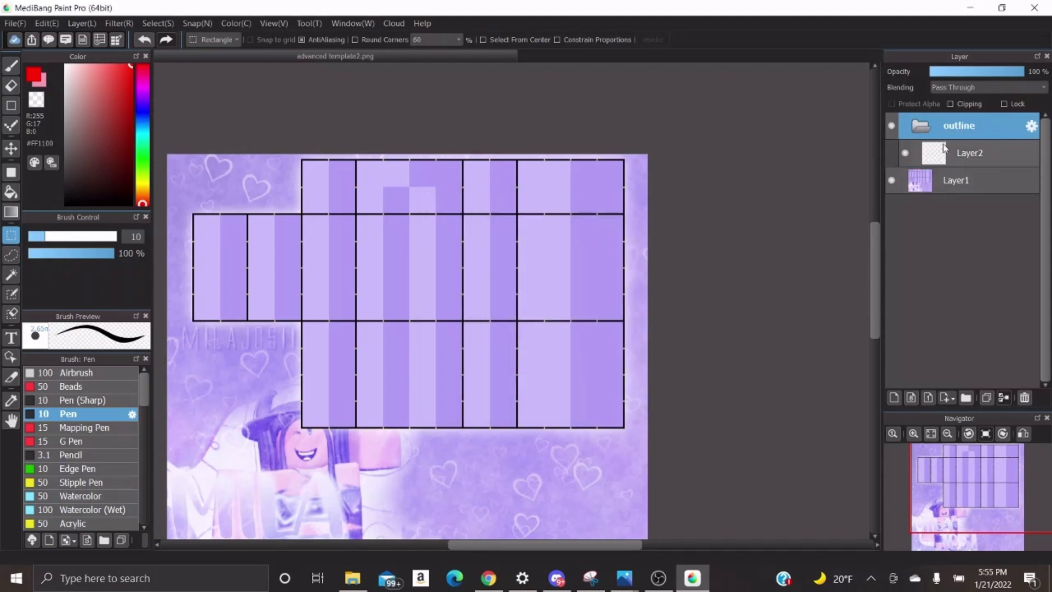
click(944, 151)
click(922, 127)
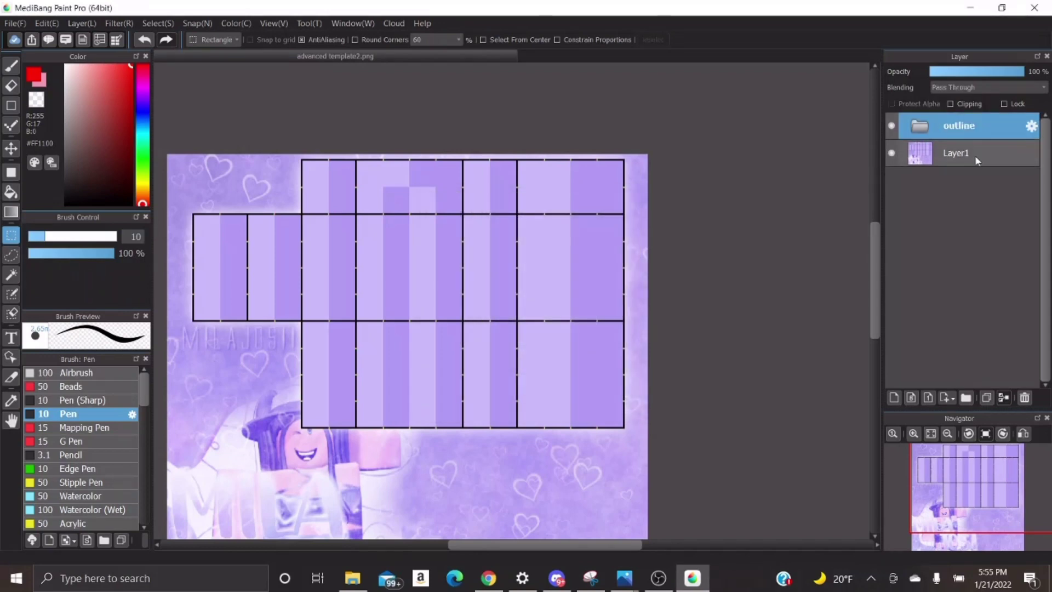
click(932, 138)
scroll(439, 269, down, 3)
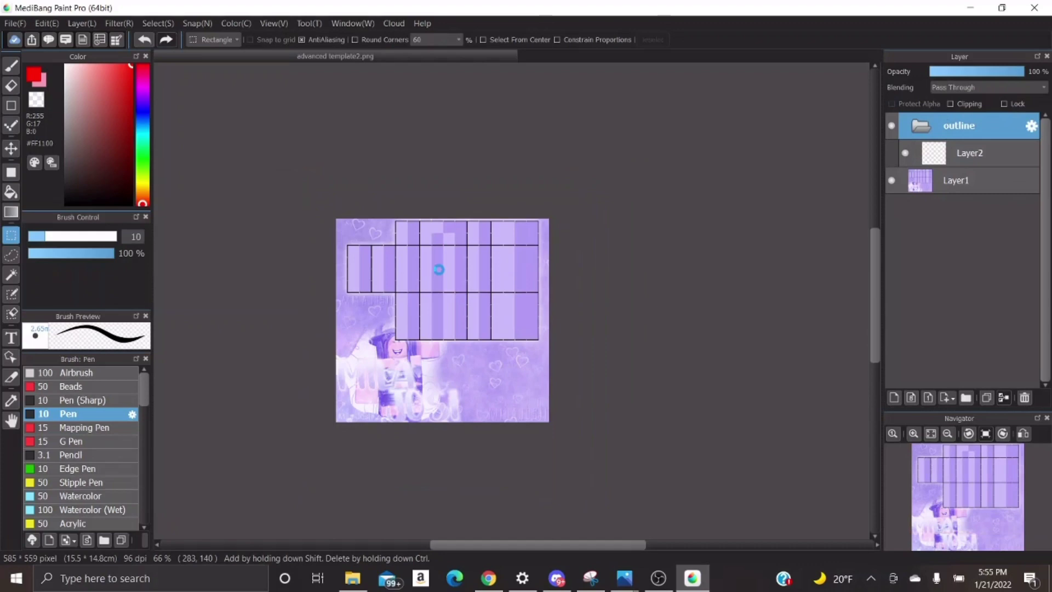
scroll(438, 269, up, 3)
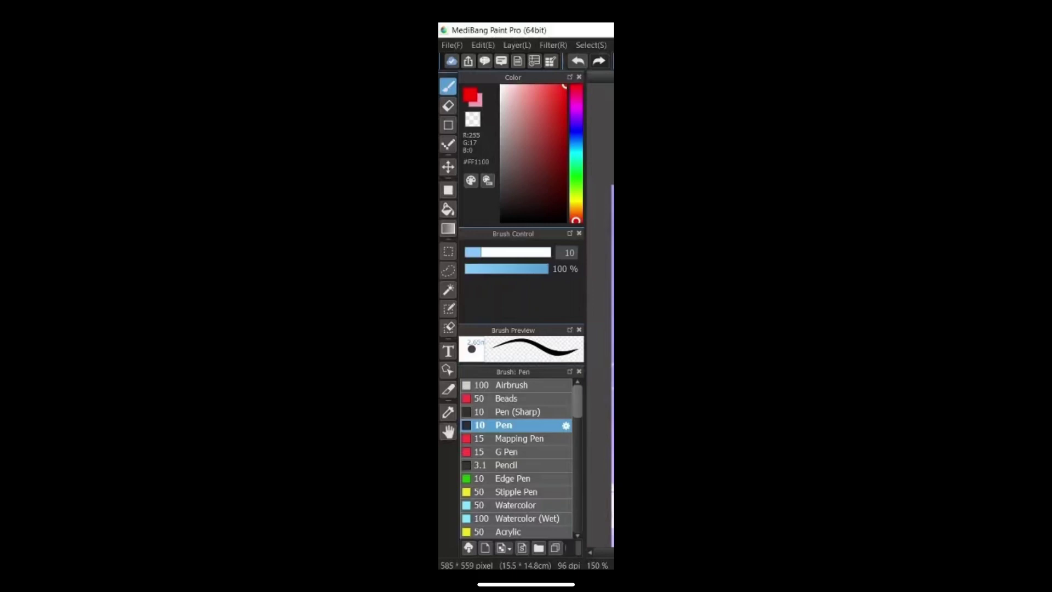
Switch to the Eraser tool at size 10 on Layer2
key(e)
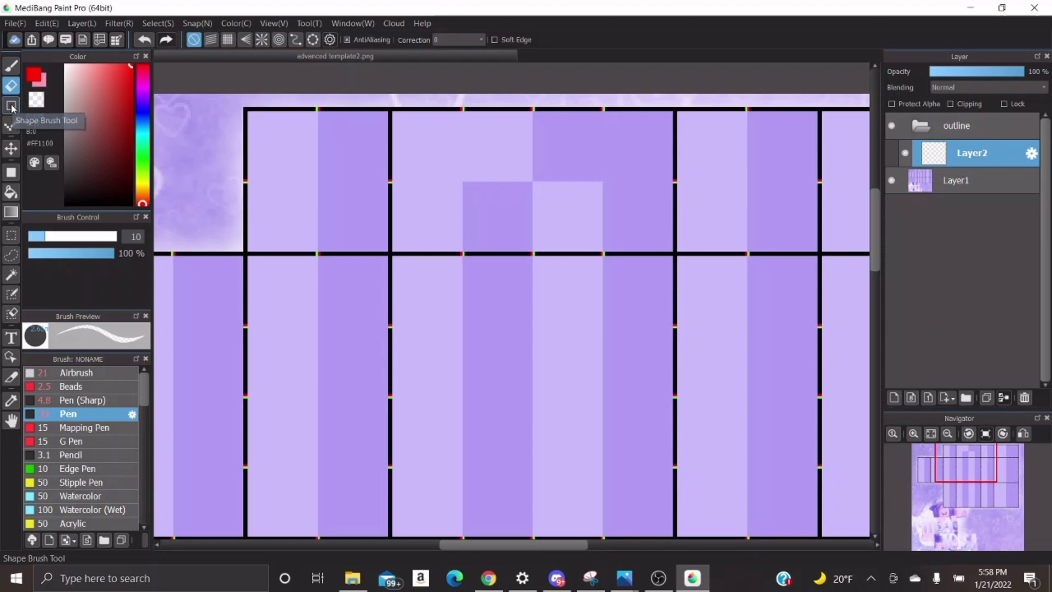
Draw a straight red line across the grid with the brush at size 4.5
click(12, 108)
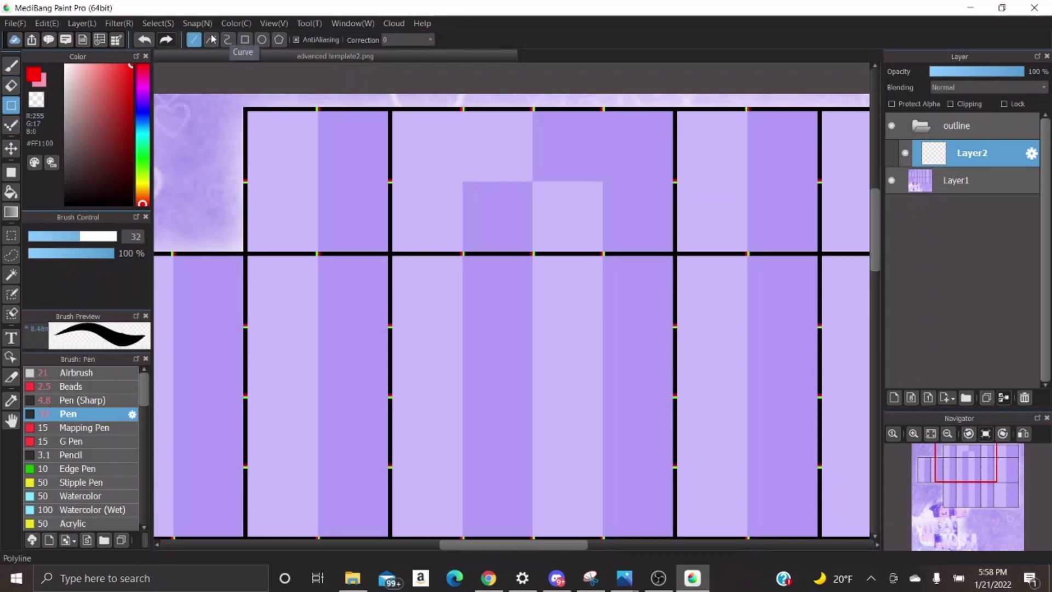
click(39, 243)
drag(39, 242, 34, 241)
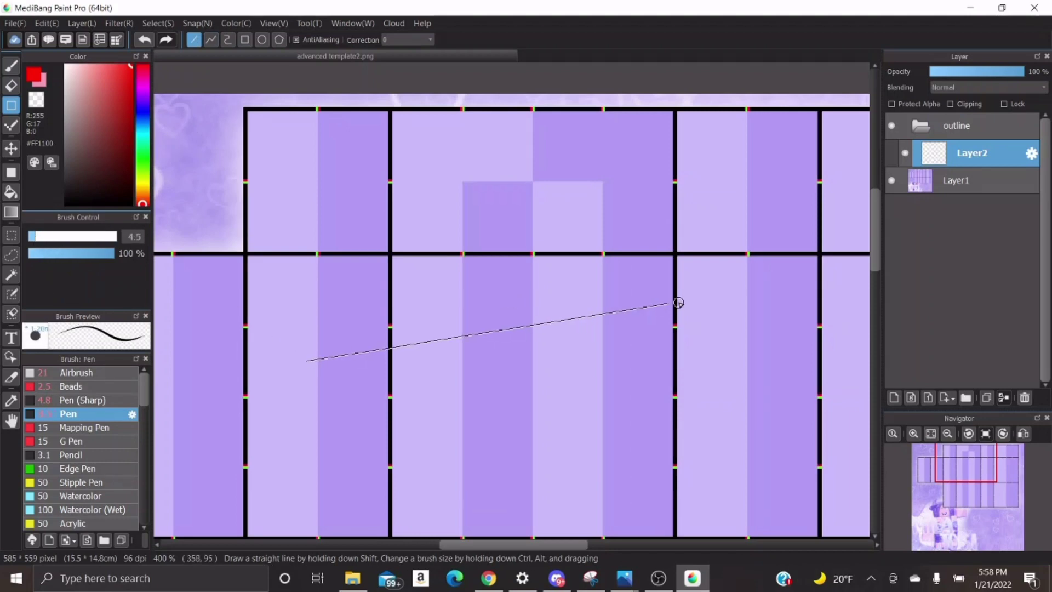
click(679, 302)
Draw a red zig-zag polyline below the straight line
click(210, 40)
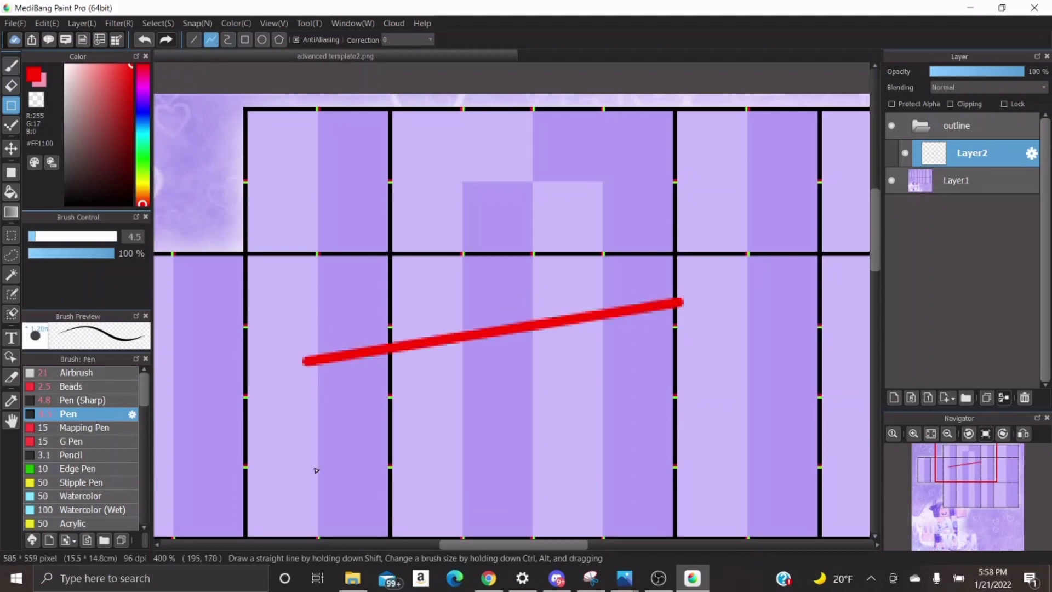
click(314, 468)
click(454, 396)
click(561, 492)
click(649, 387)
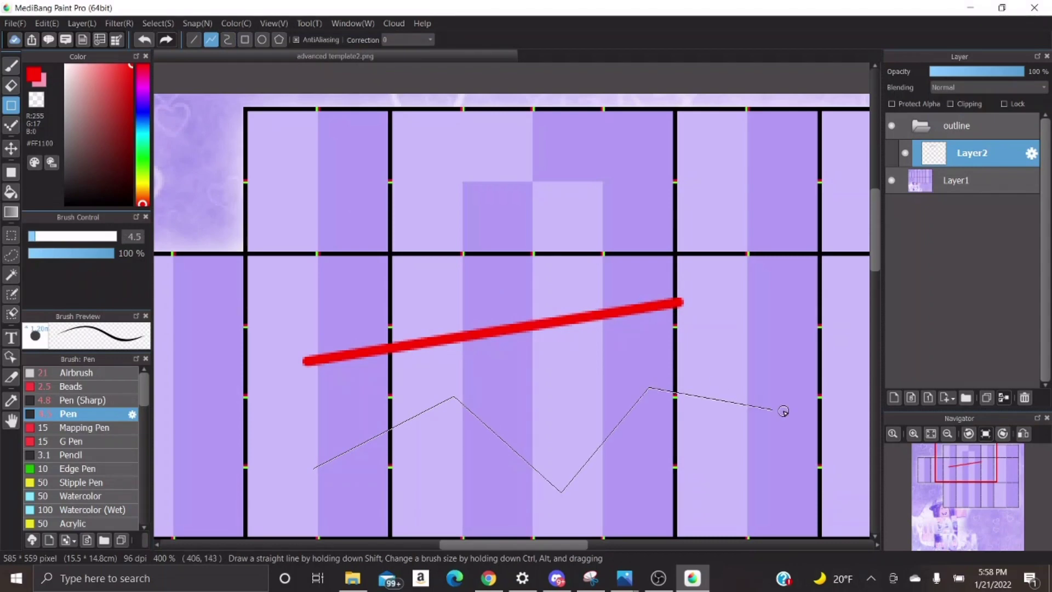
double_click(784, 411)
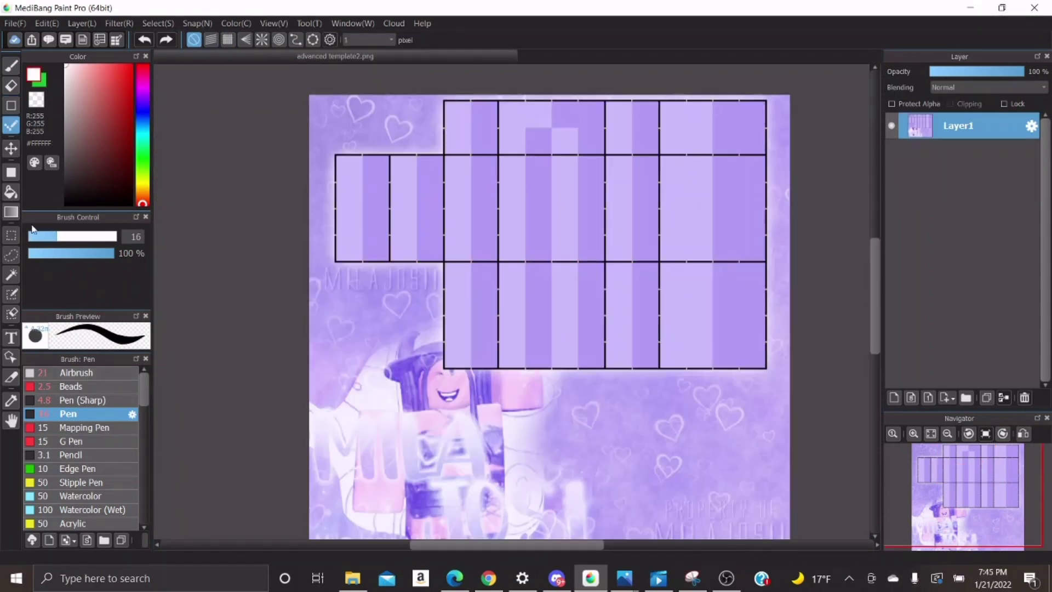
At brush size 1, doodle white dots and a hat outline over the template
click(32, 237)
scroll(543, 206, up, 5)
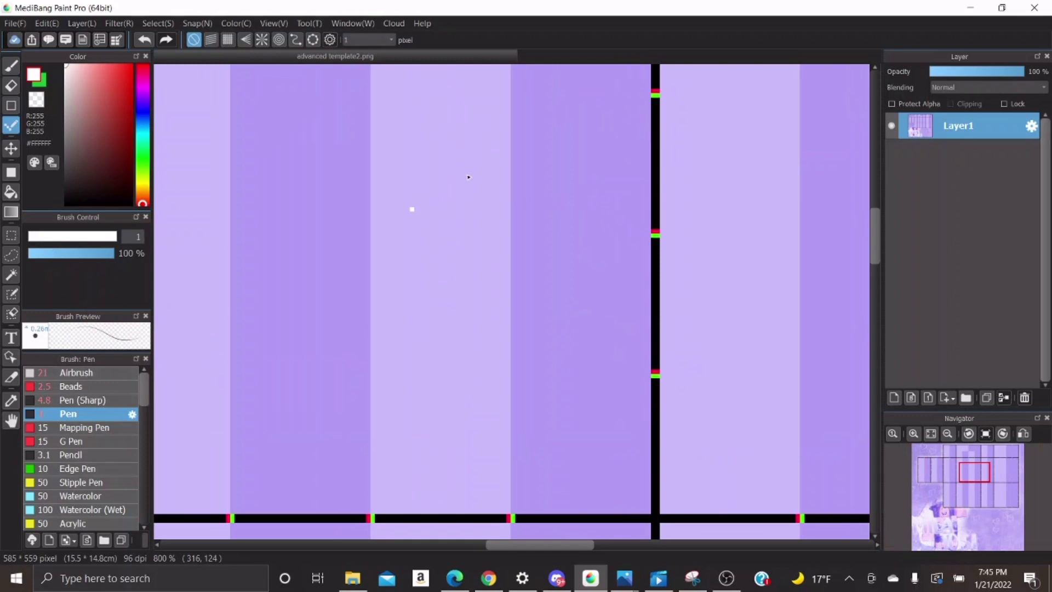
click(416, 196)
click(439, 183)
drag(436, 157, 464, 146)
drag(509, 167, 508, 185)
drag(316, 208, 321, 251)
drag(356, 241, 652, 249)
drag(218, 178, 581, 189)
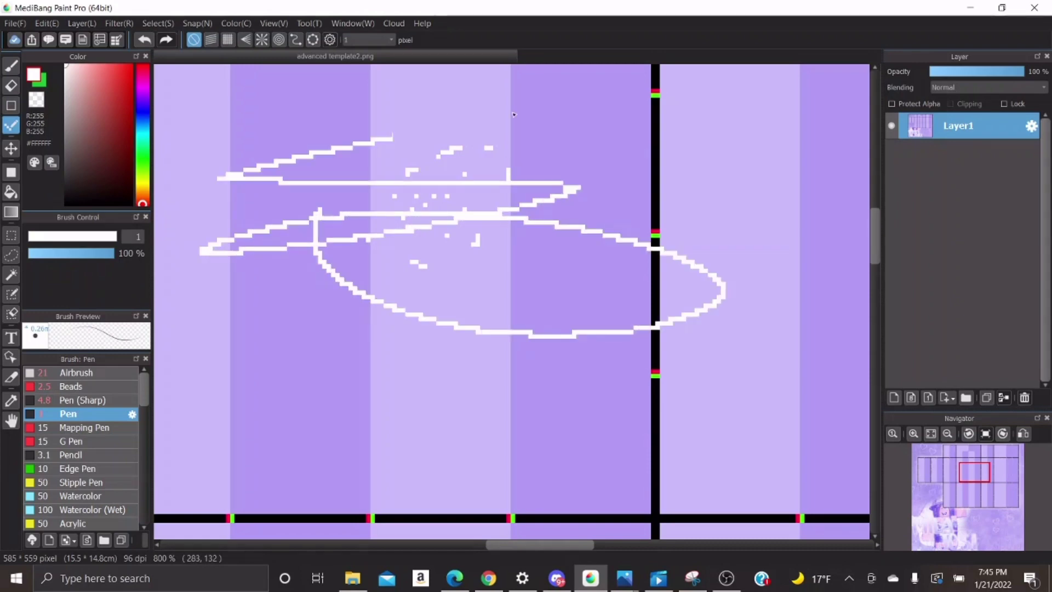
drag(395, 164, 510, 113)
drag(474, 331, 589, 427)
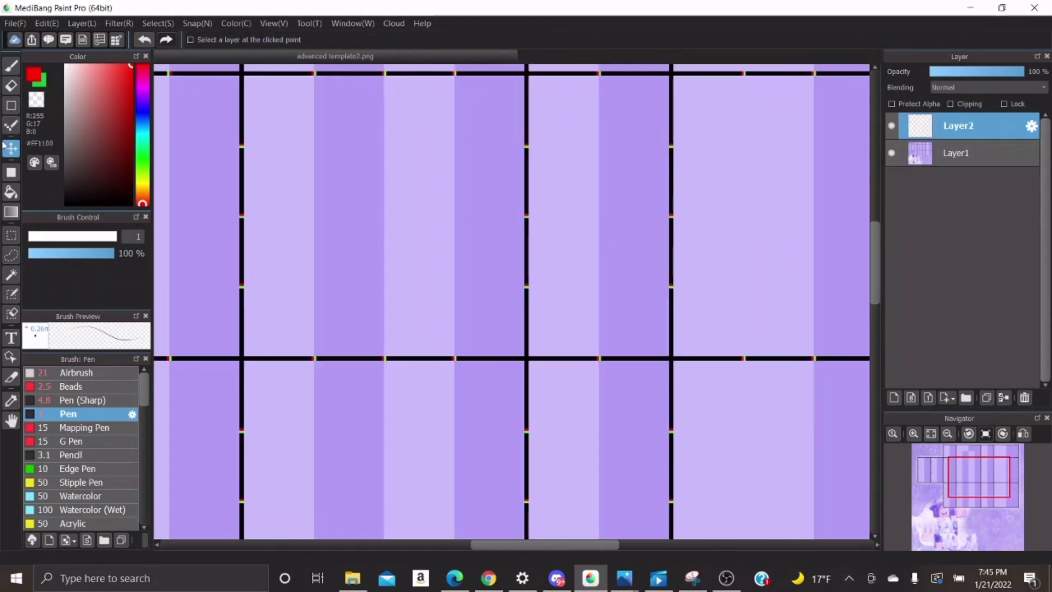
Draw a red loop at brush size 6.9 on Layer2 and shift it right and down
click(11, 66)
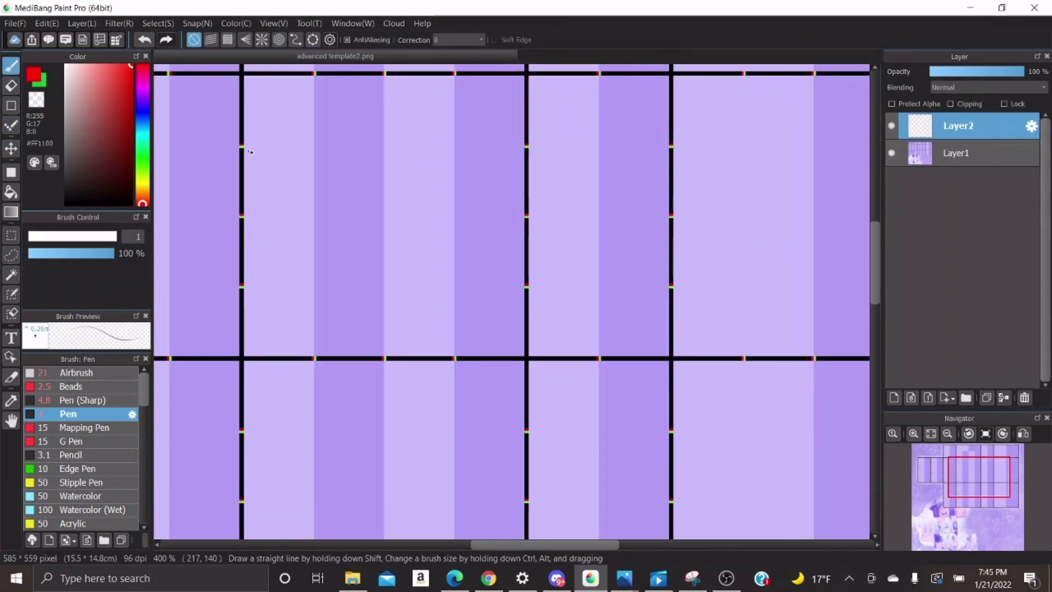
click(40, 239)
mouse_move(270, 211)
mouse_down()
mouse_move(359, 215)
mouse_move(274, 282)
mouse_up()
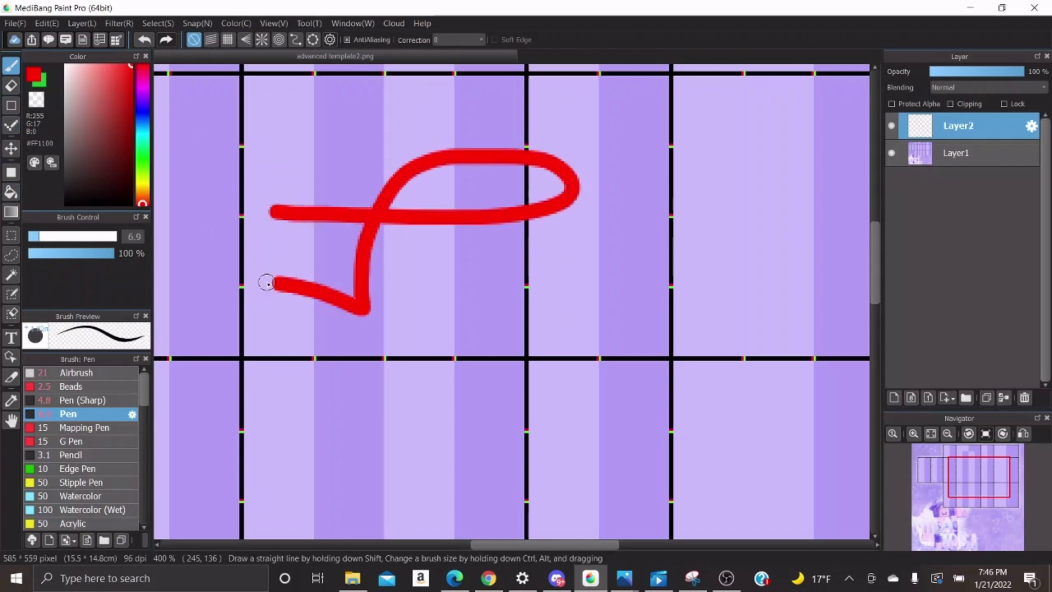
click(11, 148)
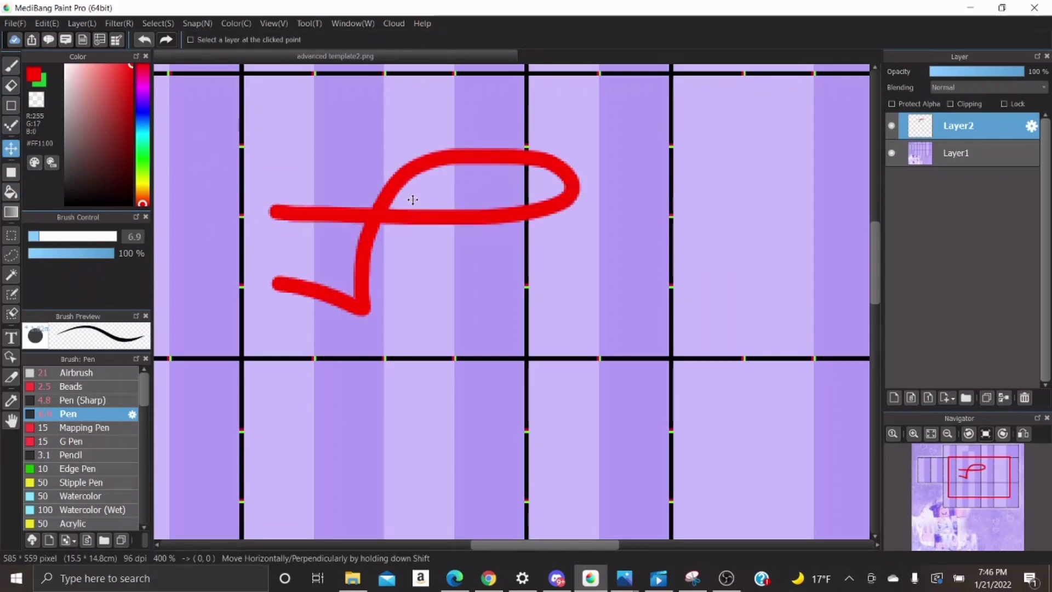
drag(420, 156, 501, 193)
scroll(500, 193, down, 3)
mouse_move(364, 277)
mouse_down()
mouse_move(364, 219)
mouse_move(366, 271)
mouse_up()
scroll(459, 267, up, 3)
Draw a filled red rectangle beside the stroke
key(u)
drag(378, 229, 591, 354)
scroll(591, 354, down, 3)
scroll(557, 266, up, 2)
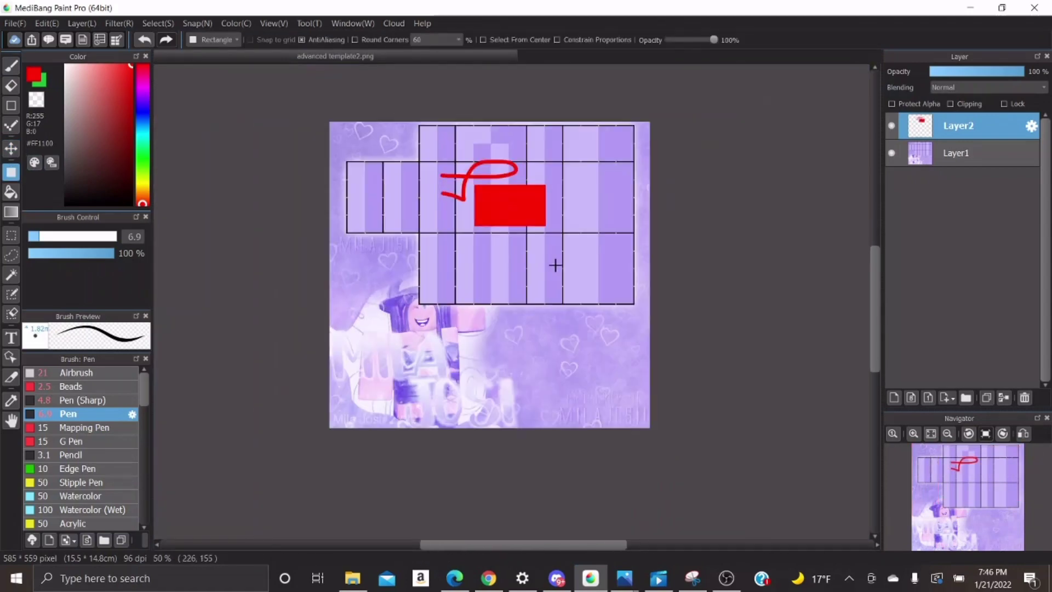
Bucket-fill ten grid cells around the rectangle red, then select the Gradient tool
key(g)
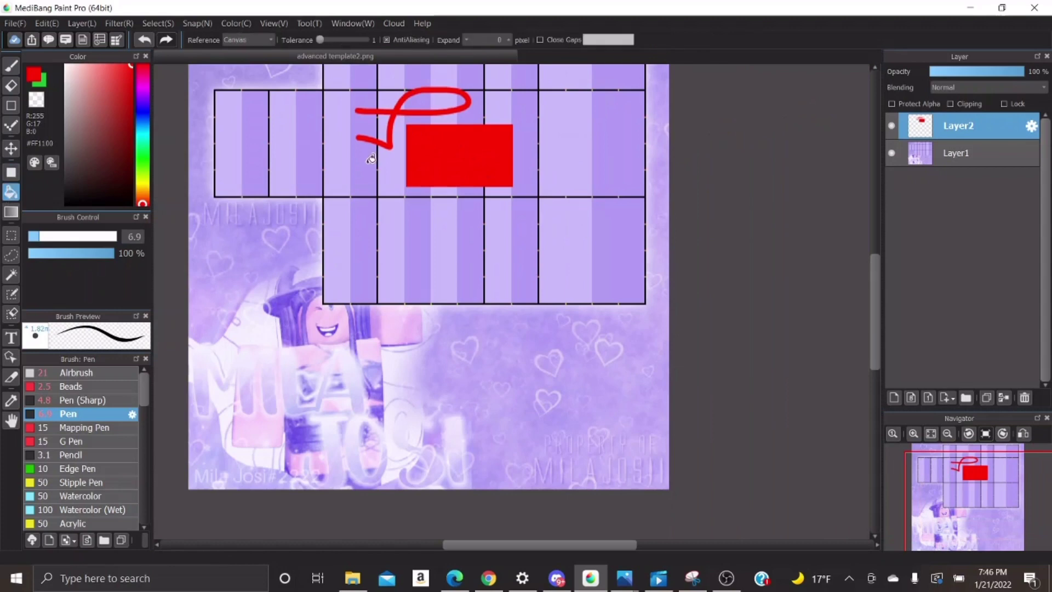
scroll(529, 153, up, 2)
click(528, 153)
click(608, 159)
click(693, 170)
click(663, 310)
click(603, 310)
click(523, 310)
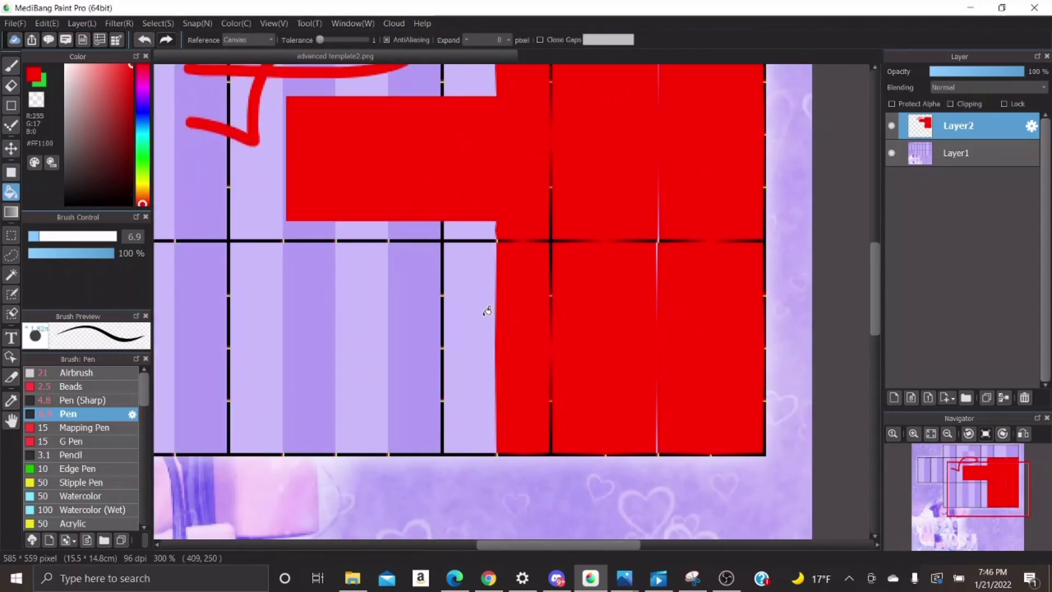
click(431, 313)
click(473, 306)
click(296, 301)
click(237, 301)
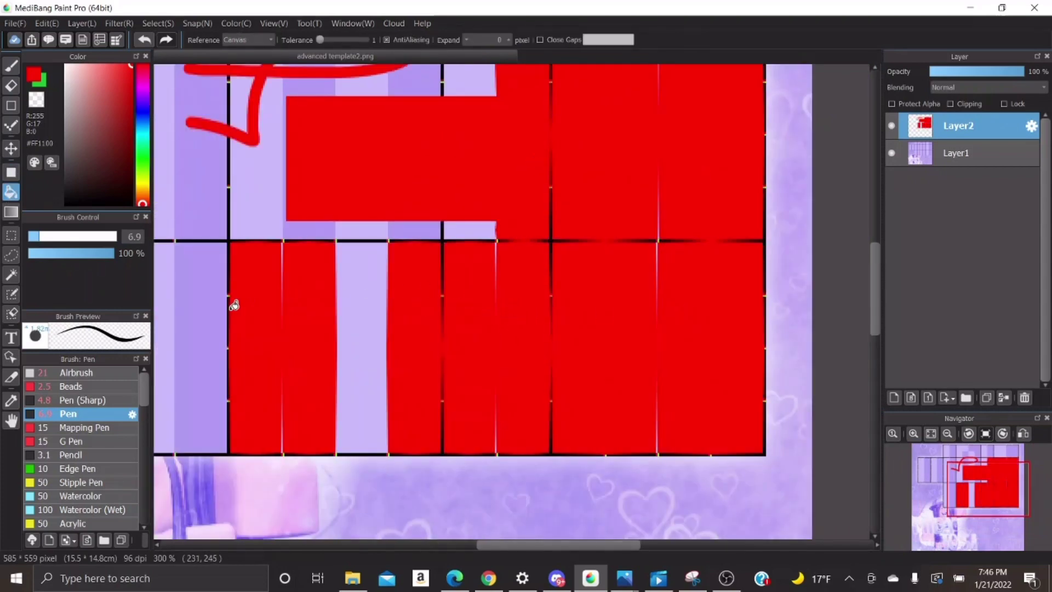
click(11, 213)
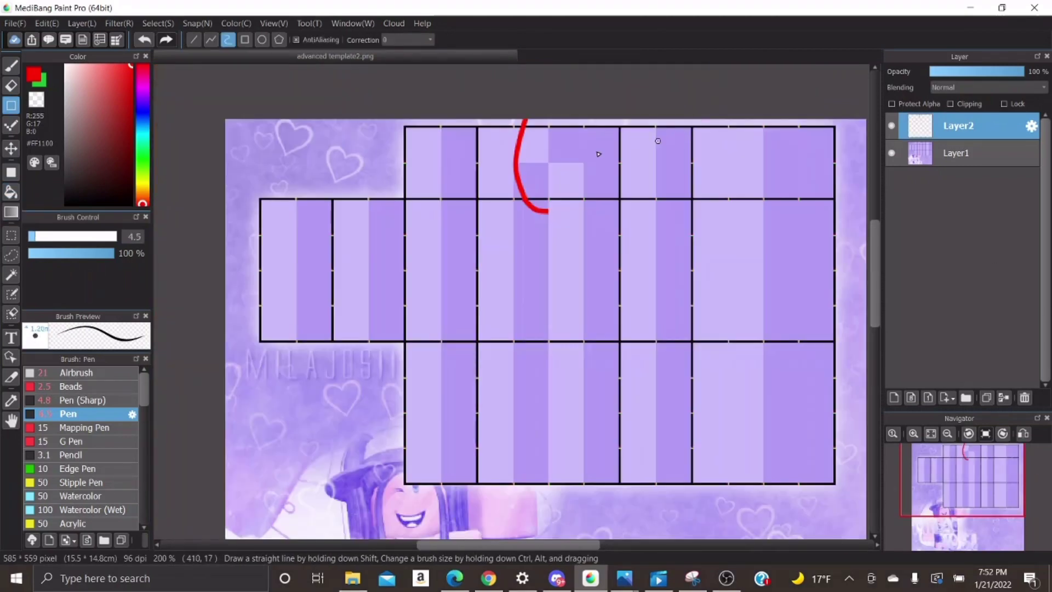
click(11, 236)
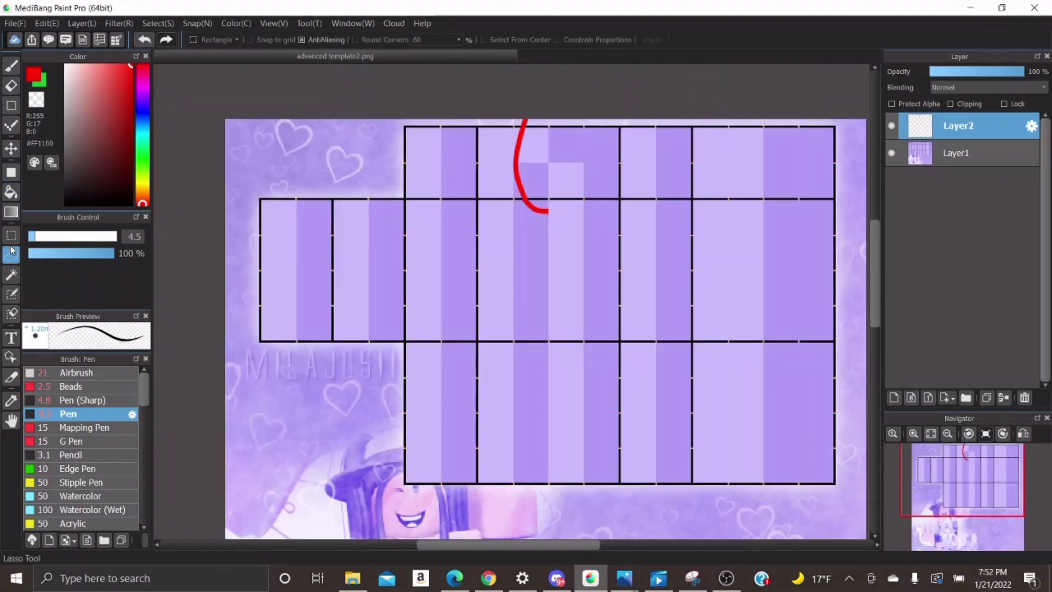
scroll(552, 129, up, 4)
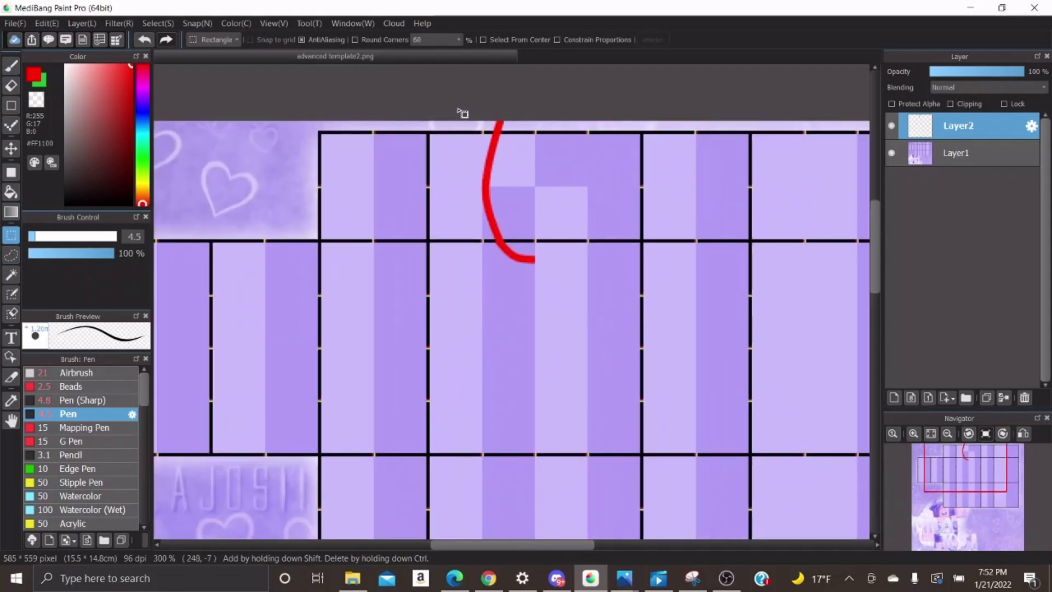
mouse_move(458, 109)
mouse_down()
mouse_move(554, 219)
mouse_move(570, 285)
mouse_up()
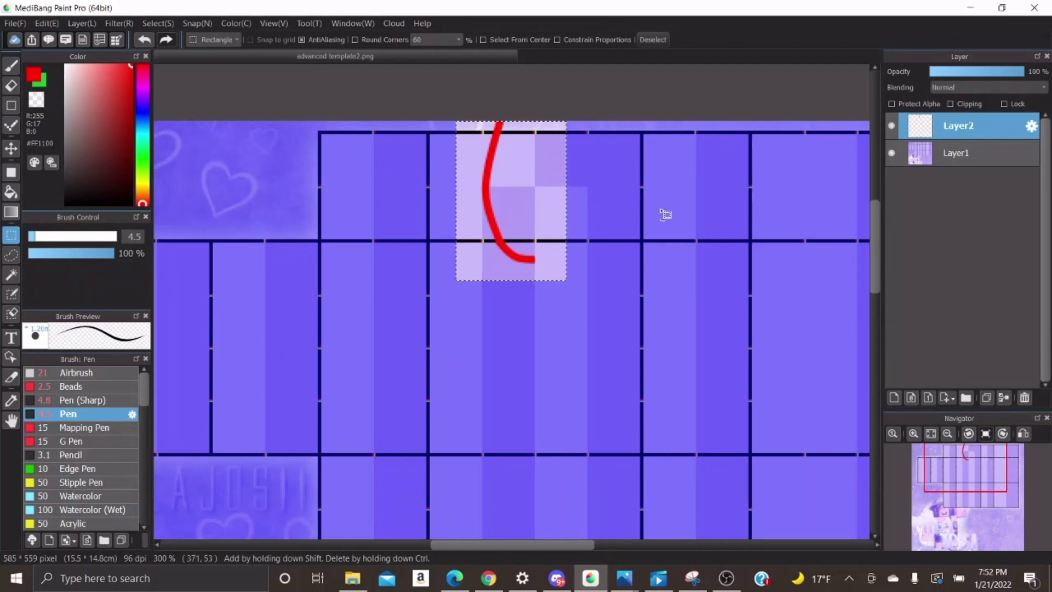
key(ctrl+c)
key(ctrl+v)
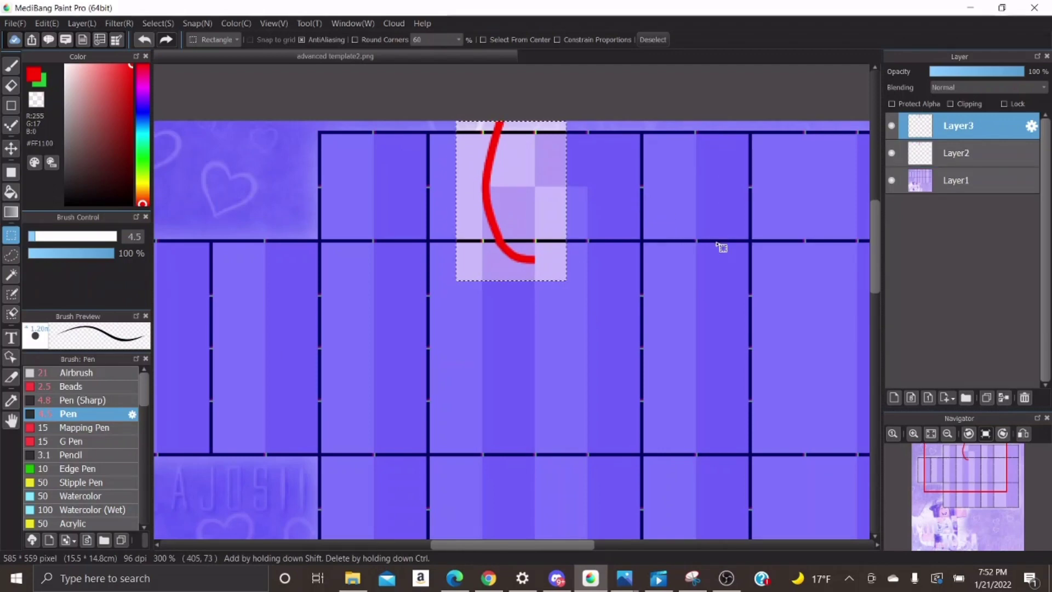
key(ctrl+t)
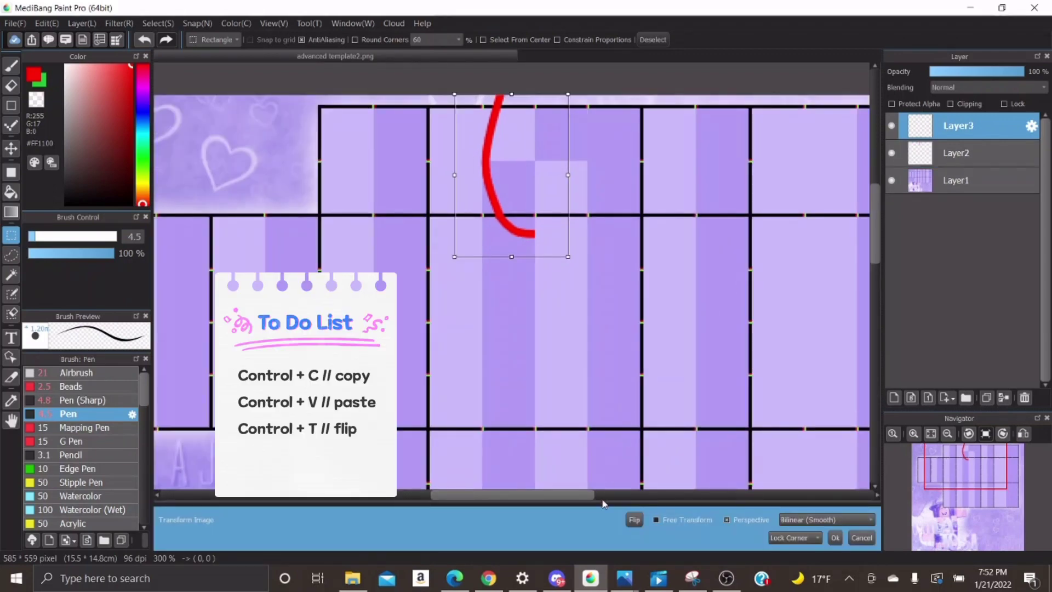
click(634, 520)
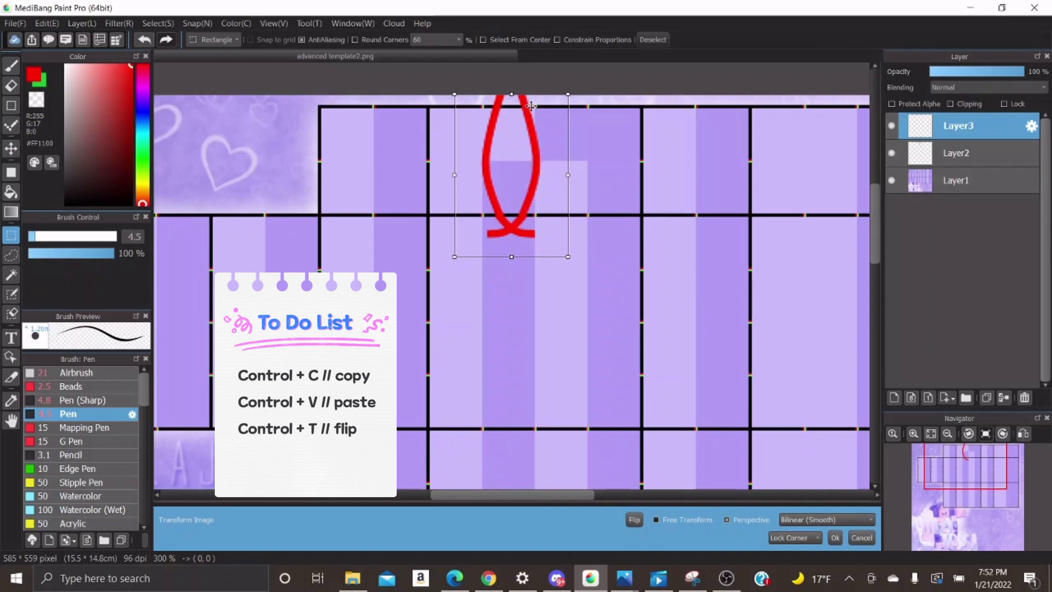
drag(519, 200, 567, 202)
click(836, 538)
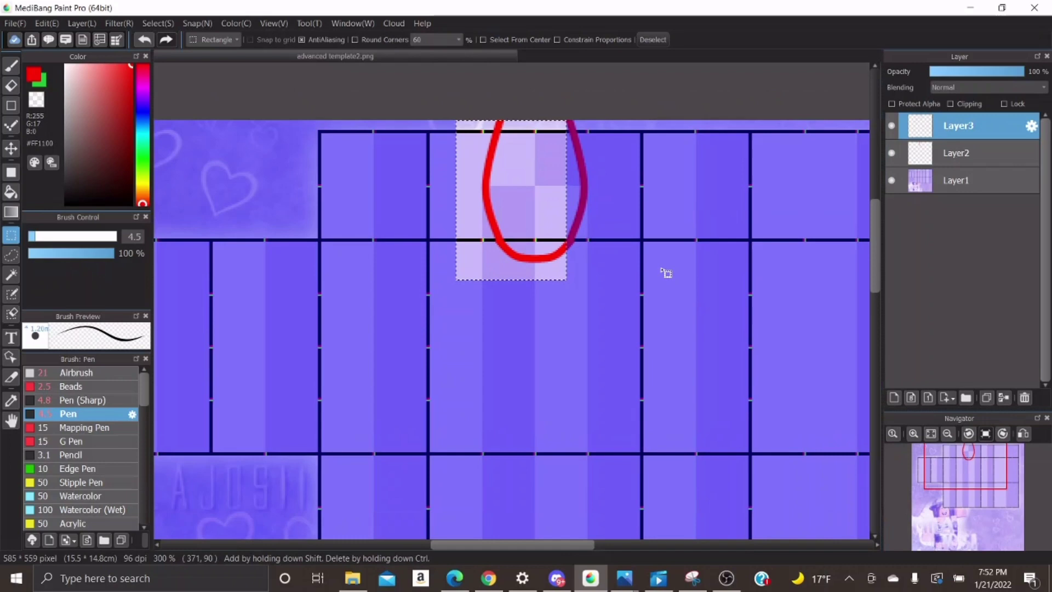
click(665, 272)
scroll(592, 200, down, 2)
scroll(592, 200, up, 3)
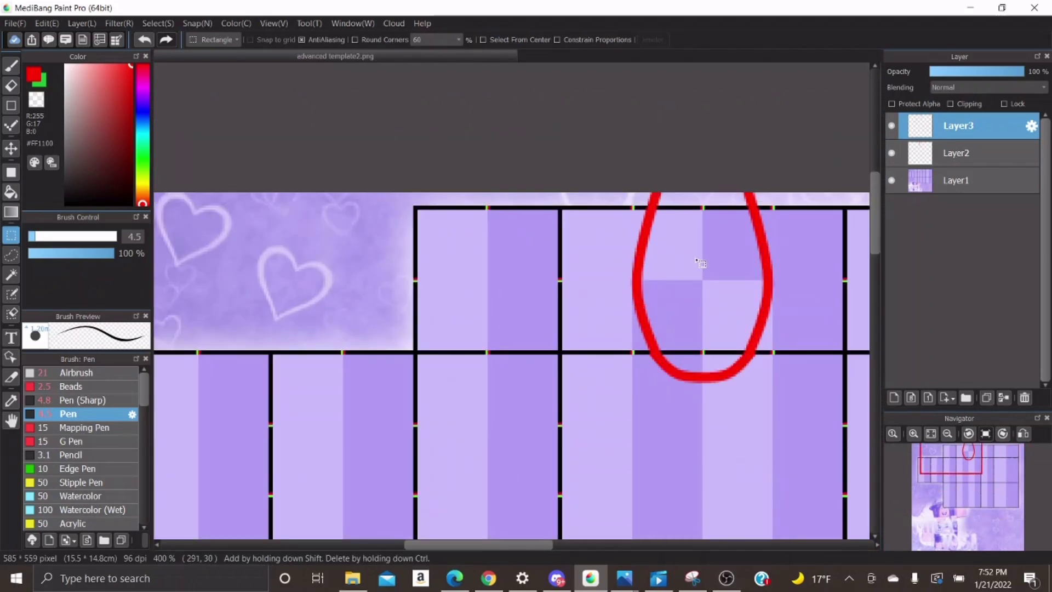
drag(745, 404, 597, 191)
scroll(507, 257, down, 1)
Delete the earlier mirrored copy layer and lasso-select the red curve
key(ctrl+e)
scroll(747, 301, up, 1)
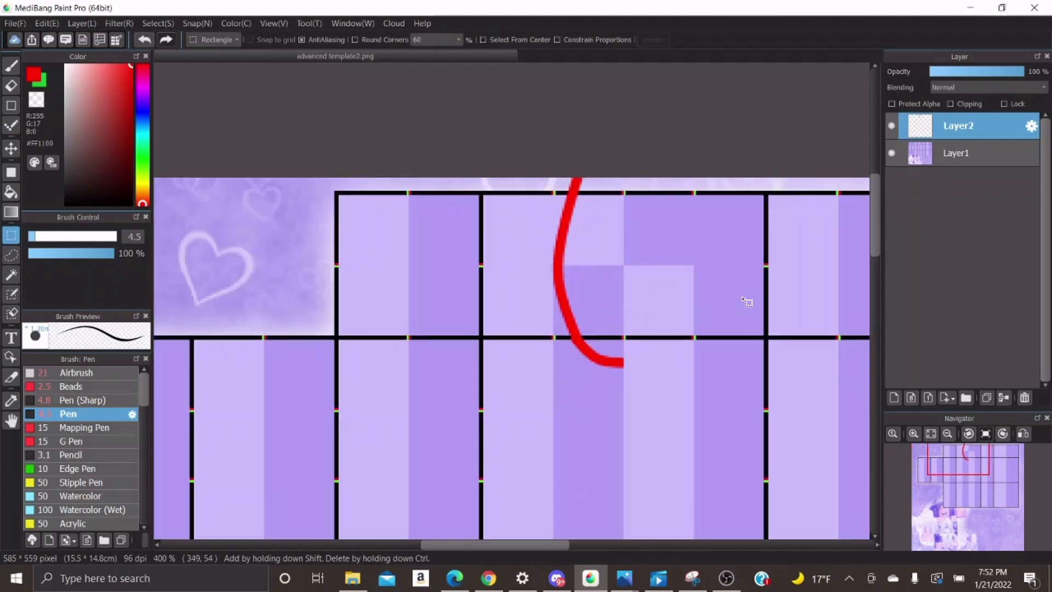
click(639, 257)
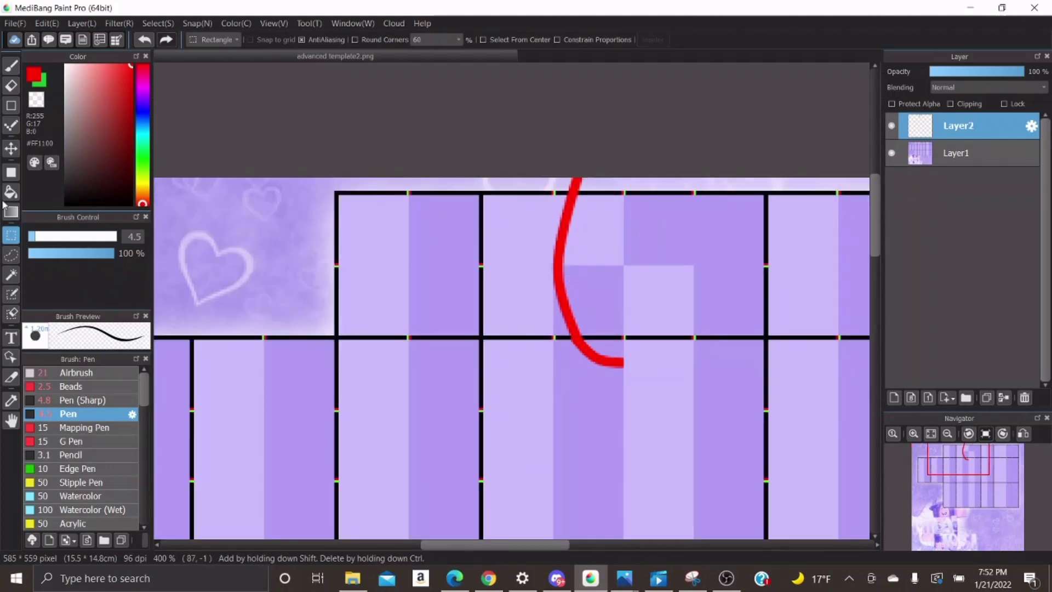
click(12, 255)
mouse_move(625, 241)
mouse_down()
mouse_move(574, 130)
mouse_move(513, 218)
mouse_move(529, 352)
mouse_move(607, 402)
mouse_move(681, 327)
mouse_move(634, 275)
mouse_move(629, 246)
mouse_up()
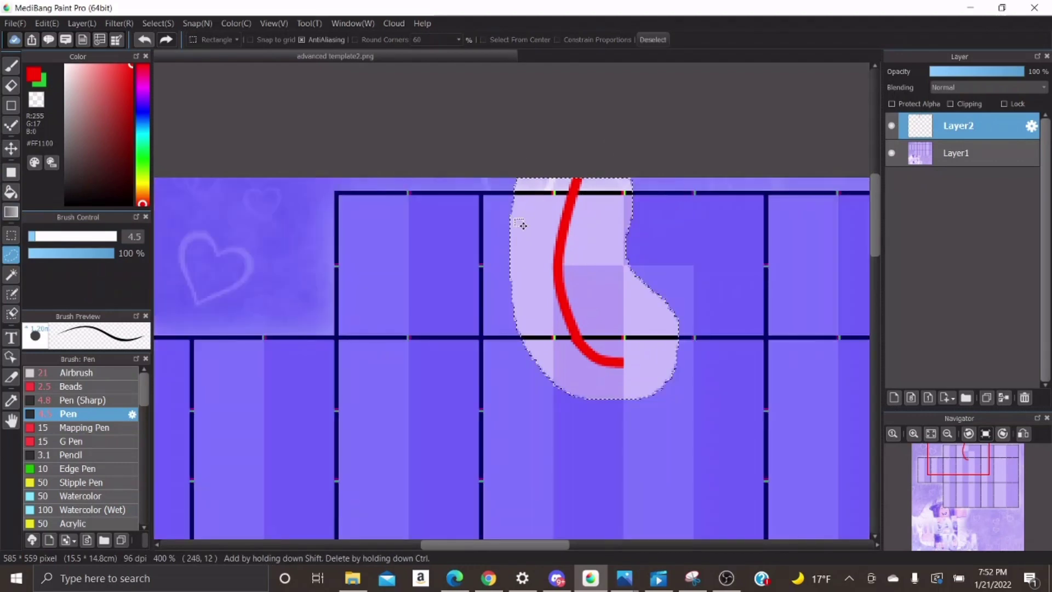
Paste the curve onto a new layer, flip it horizontally and move it right to close the loop
scroll(518, 225, down, 1)
key(ctrl+c)
key(ctrl+v)
key(ctrl+t)
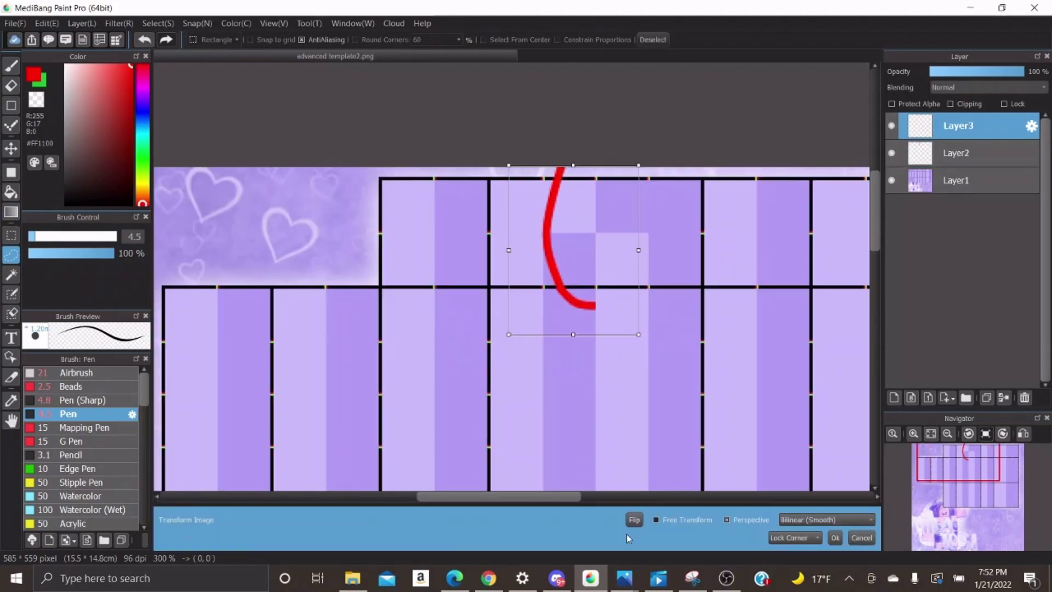
click(634, 520)
scroll(603, 299, up, 3)
drag(587, 284, 713, 289)
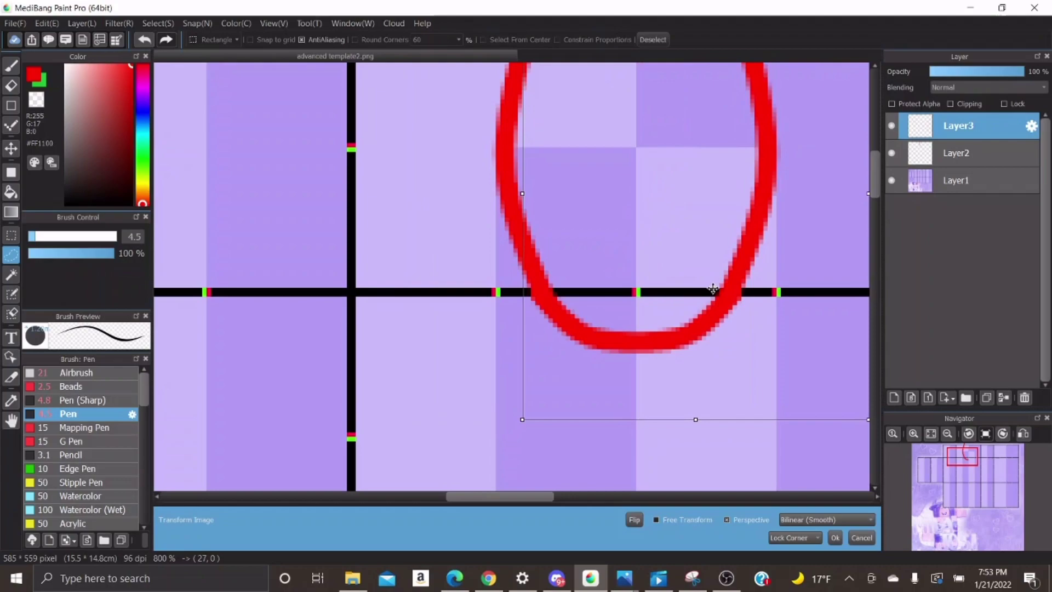
click(835, 537)
scroll(603, 299, down, 3)
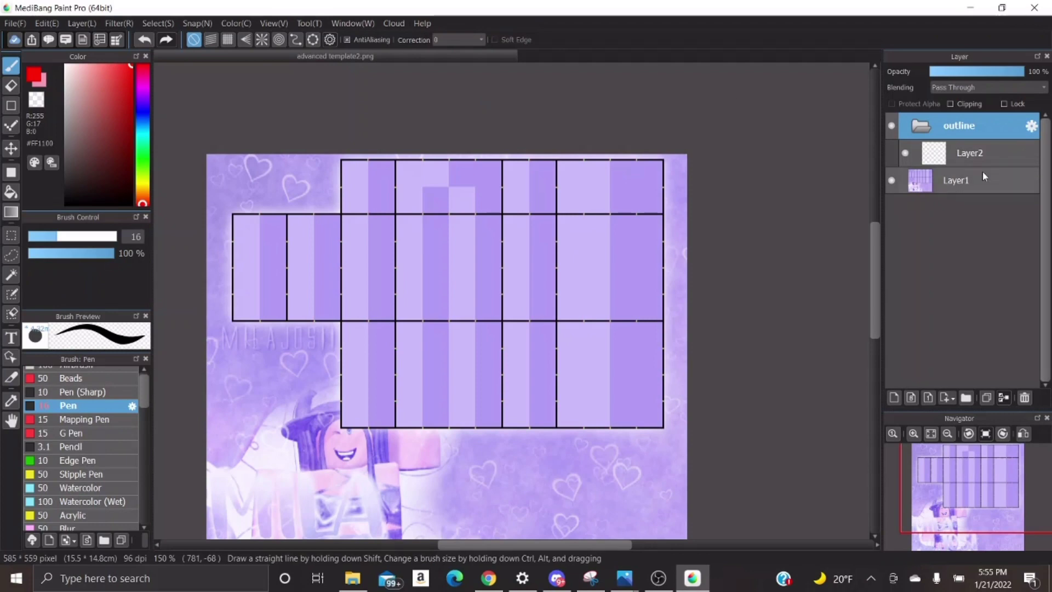
On Layer2, draw and undo red loop, zigzag and size-4.8 test strokes
click(973, 153)
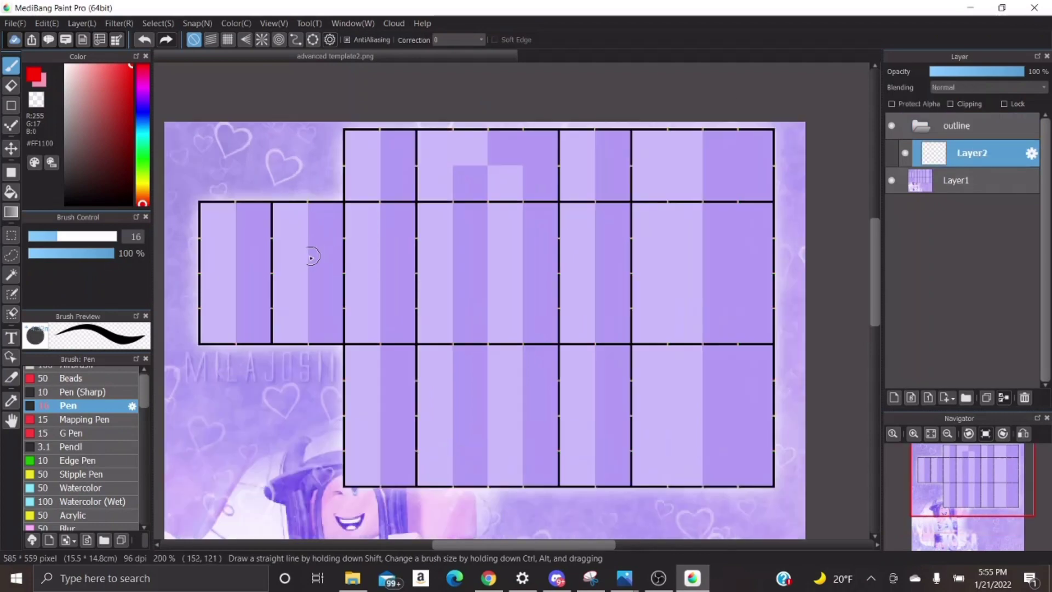
mouse_move(266, 251)
mouse_down()
mouse_move(607, 198)
mouse_move(282, 266)
mouse_move(548, 236)
mouse_up()
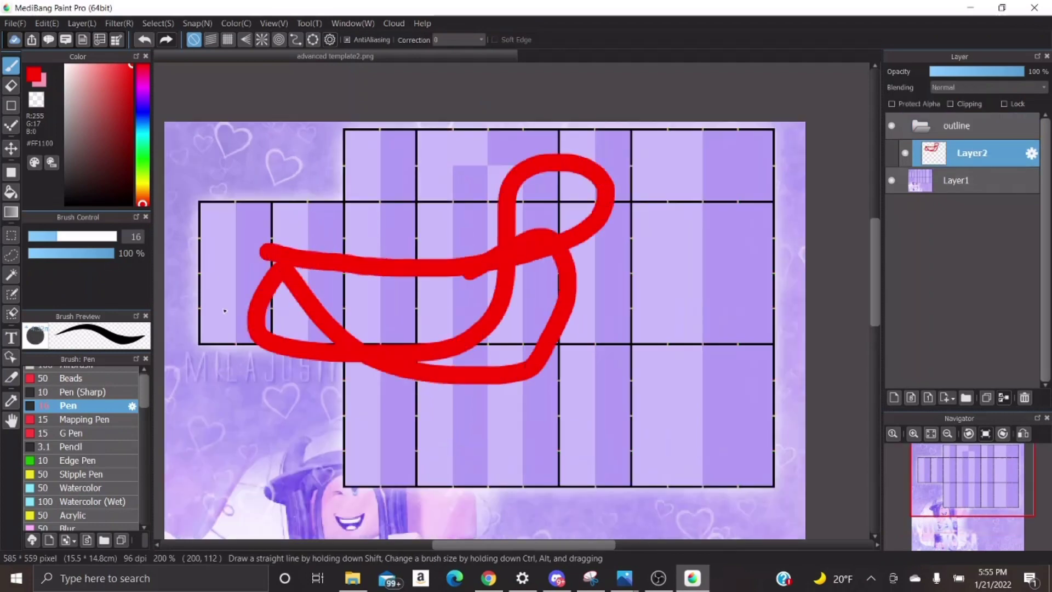
key(ctrl+z)
mouse_move(230, 313)
mouse_down()
mouse_move(655, 228)
mouse_move(564, 350)
mouse_move(666, 425)
mouse_up()
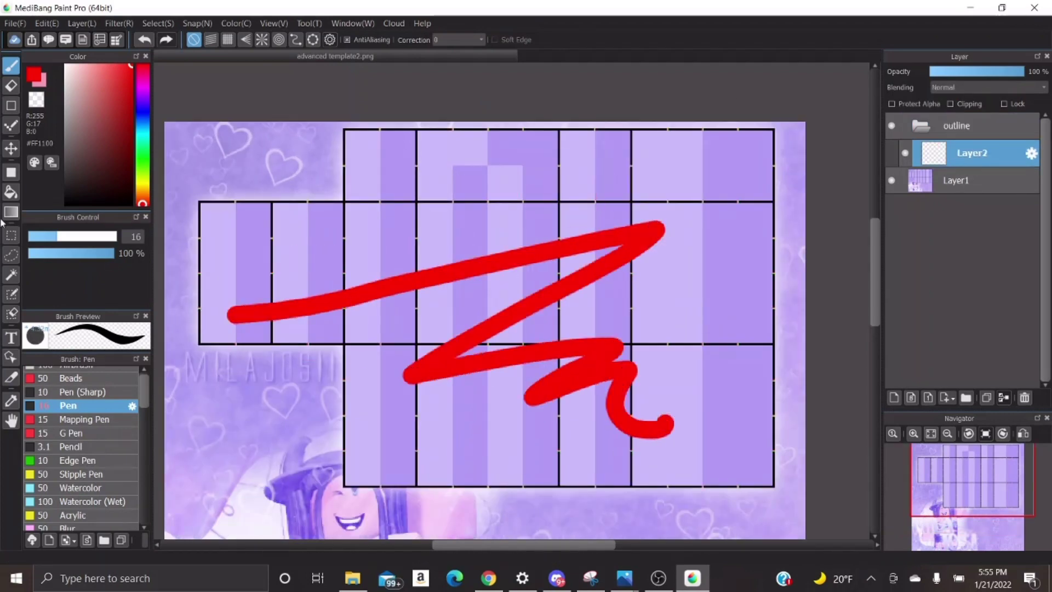
key(ctrl+z)
click(35, 236)
mouse_move(341, 216)
mouse_down()
mouse_move(553, 278)
mouse_move(463, 414)
mouse_up()
key(ctrl+z)
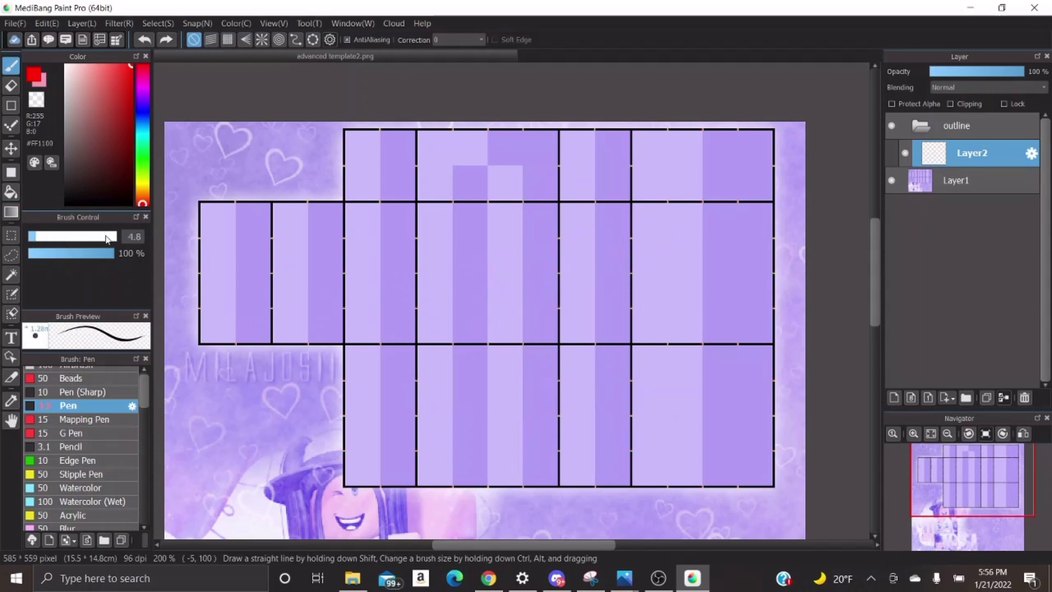
Test the pen at size 287, then settle on size 32 and 49% opacity, undoing the strokes
click(106, 236)
drag(712, 159, 768, 418)
key(ctrl+z)
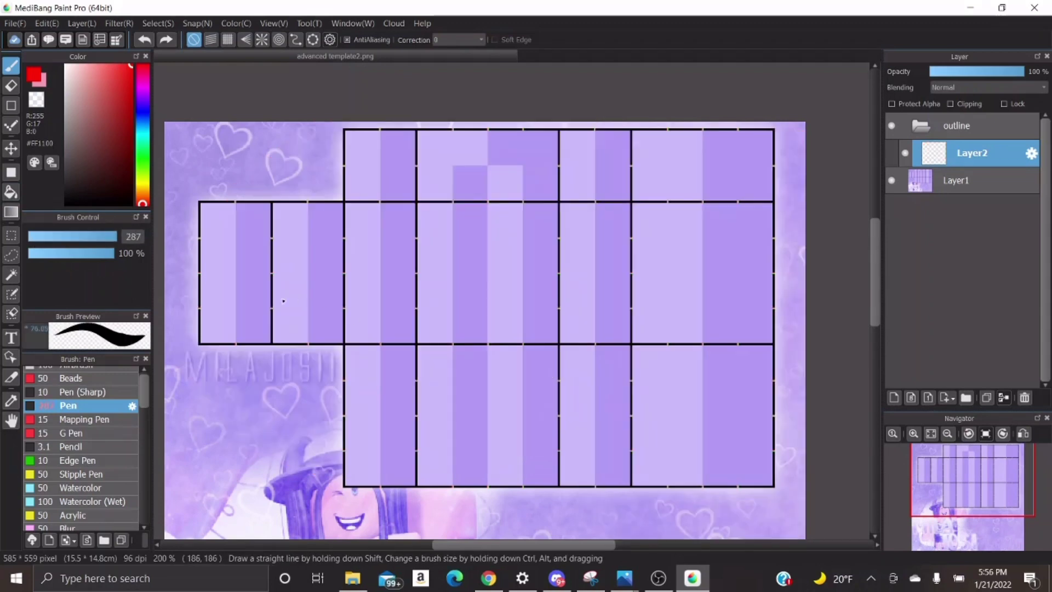
click(80, 236)
click(71, 252)
mouse_move(329, 254)
mouse_down()
mouse_move(474, 370)
mouse_move(435, 235)
mouse_move(507, 274)
mouse_up()
mouse_move(356, 299)
mouse_down()
mouse_move(285, 315)
mouse_move(313, 304)
mouse_move(373, 316)
mouse_move(521, 307)
mouse_up()
key(ctrl+z)
key(ctrl+z)
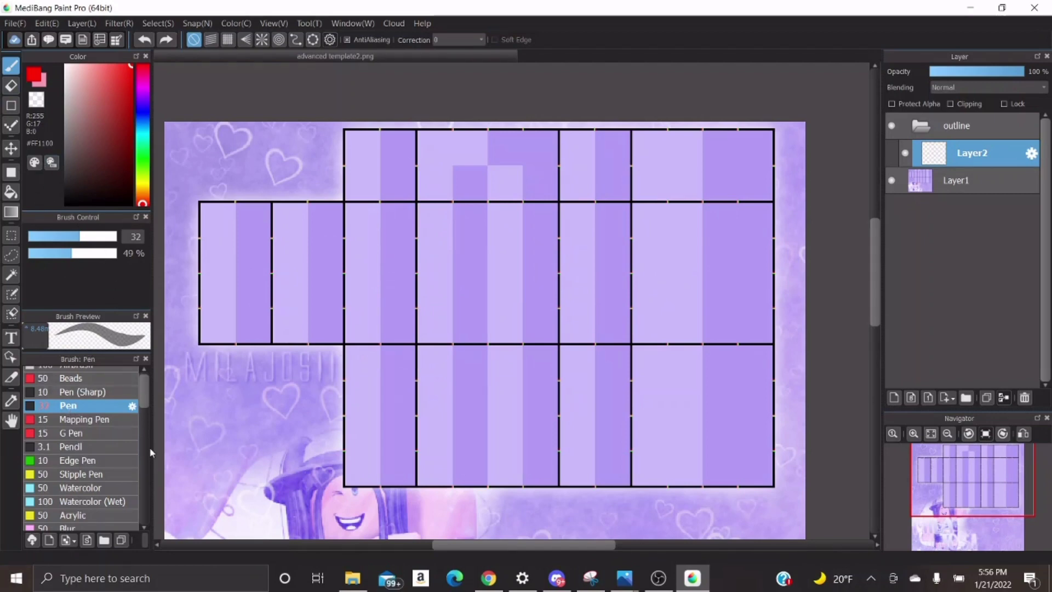
Spray red Airbrush test strokes, reduce the size to 21, then undo them
scroll(71, 397, up, 1)
click(77, 373)
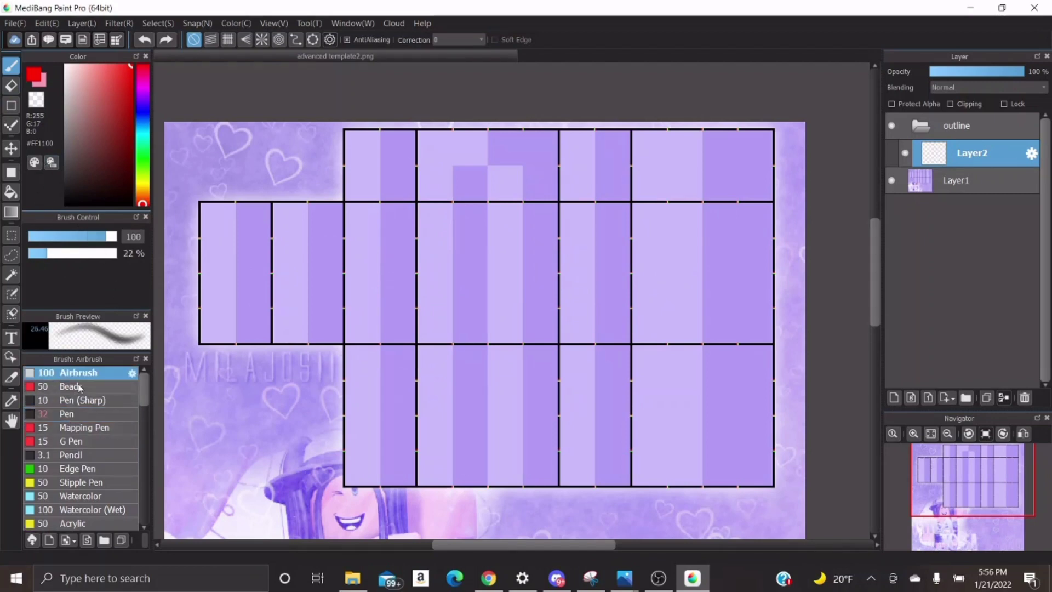
mouse_move(378, 261)
mouse_down()
mouse_move(475, 299)
mouse_move(425, 247)
mouse_move(513, 267)
mouse_move(440, 280)
mouse_move(577, 263)
mouse_move(726, 294)
mouse_move(734, 268)
mouse_up()
drag(417, 384, 778, 416)
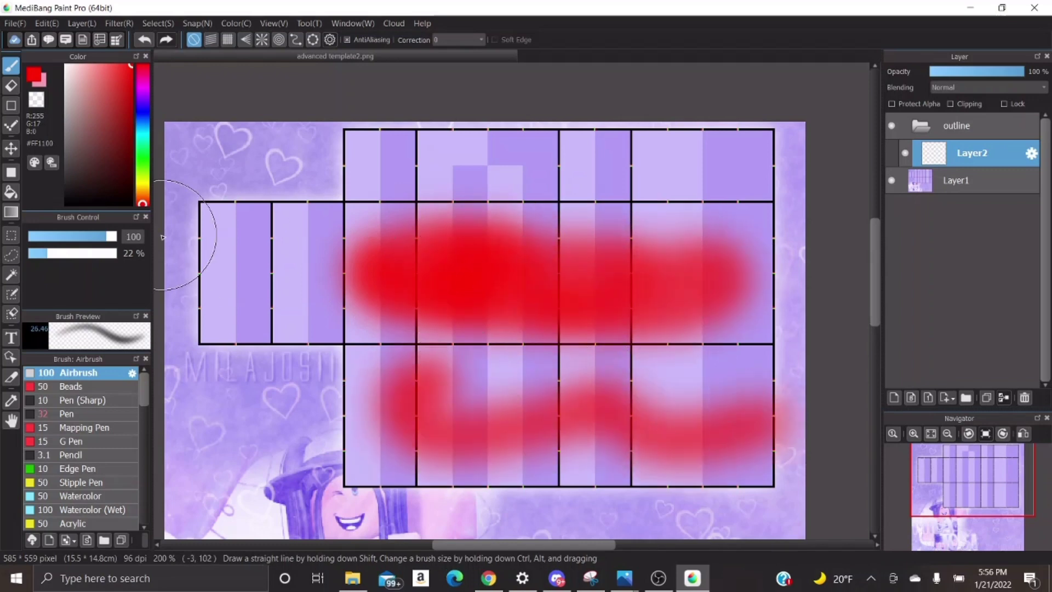
click(67, 237)
drag(365, 171, 181, 279)
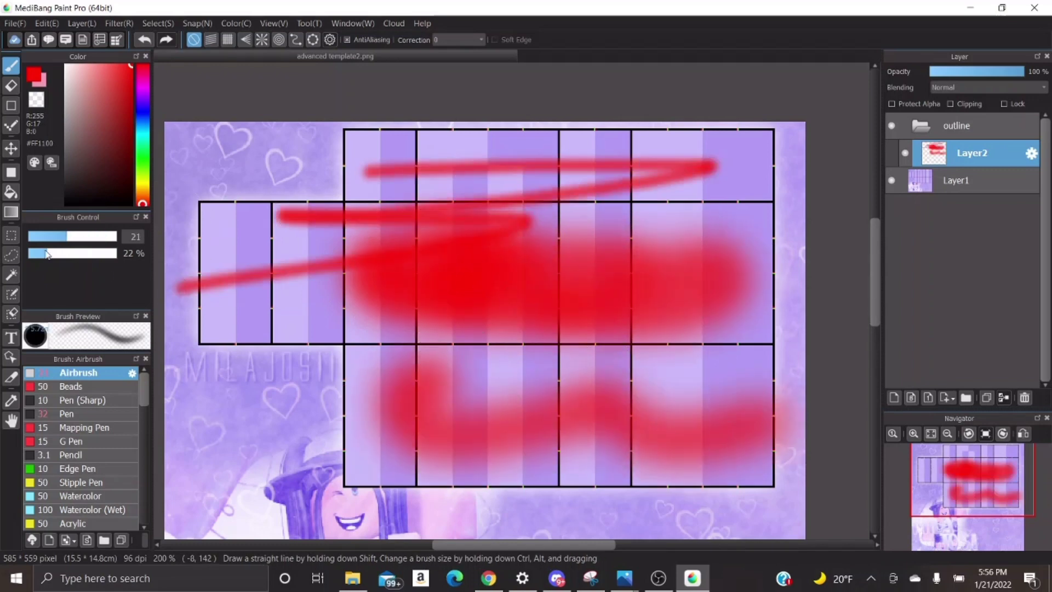
key(ctrl+z)
key(ctrl+z)
Lower the airbrush opacity to 8%, spray faint test curves, and undo one
key(ctrl+z)
click(36, 253)
drag(476, 246, 317, 282)
drag(400, 284, 496, 466)
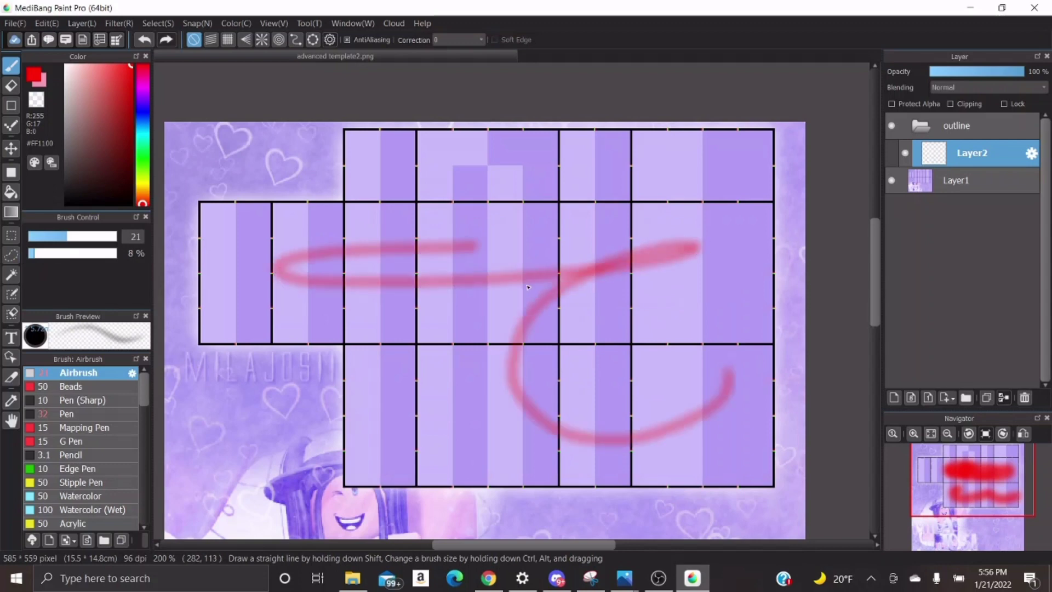
mouse_move(526, 291)
mouse_down()
mouse_move(508, 313)
mouse_move(437, 308)
mouse_up()
key(ctrl+z)
key(ctrl+z)
key(ctrl+z)
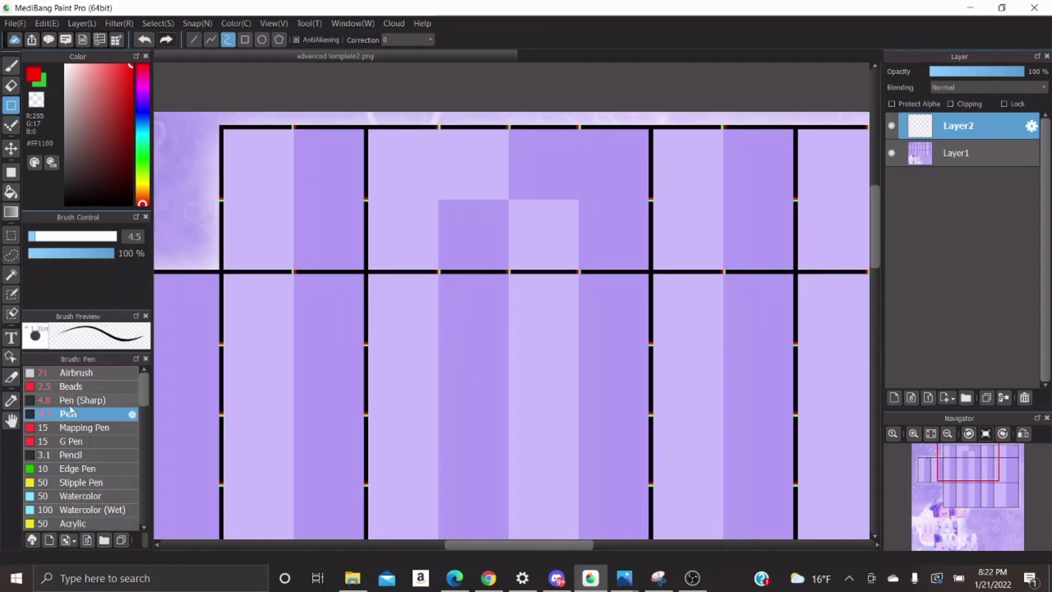
Pick the Beads brush in white and draw three curved bead lines across the grid
click(72, 391)
drag(93, 137, 65, 65)
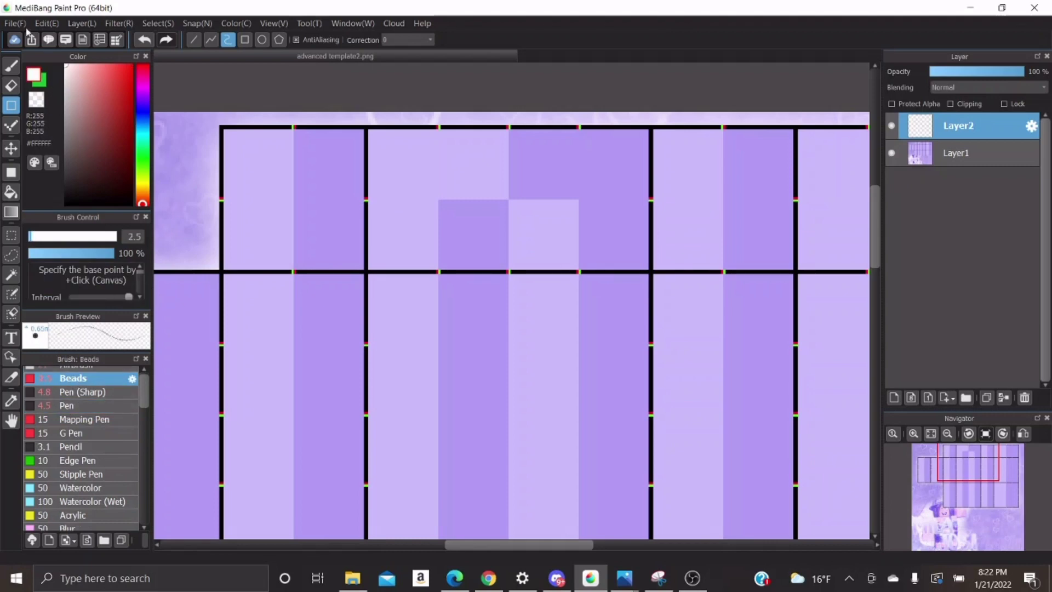
mouse_move(303, 380)
mouse_down()
mouse_move(466, 360)
mouse_move(594, 310)
mouse_up()
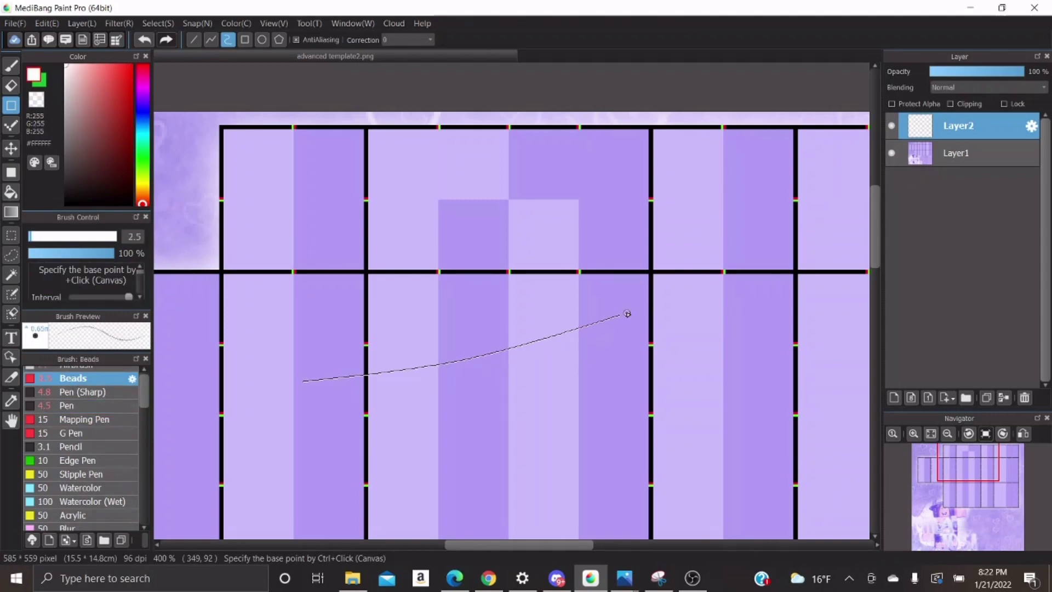
click(629, 312)
mouse_move(646, 338)
mouse_down()
mouse_move(545, 411)
mouse_move(302, 418)
mouse_move(200, 393)
mouse_up()
click(204, 384)
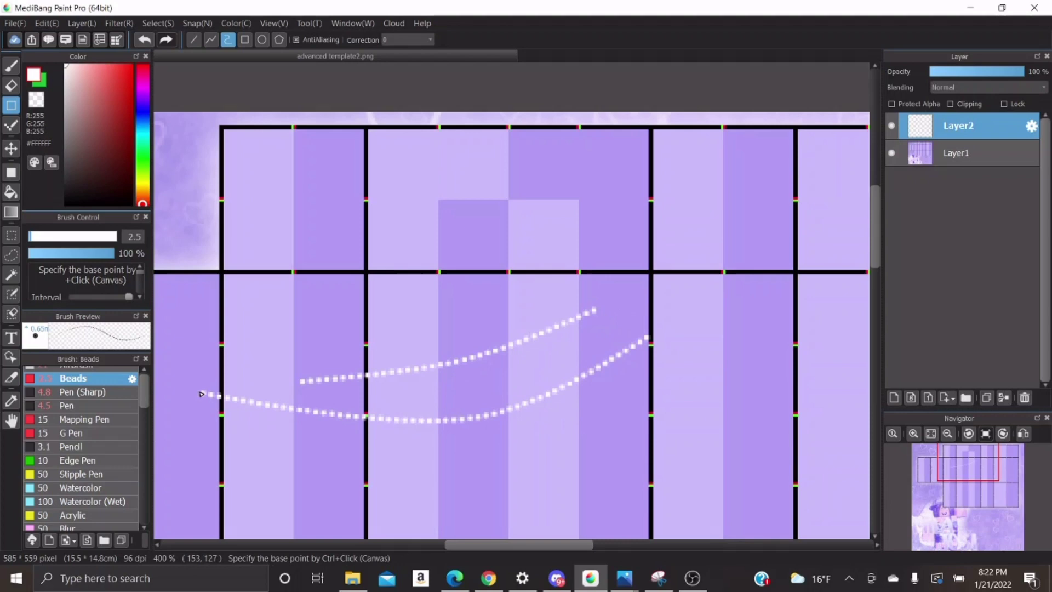
mouse_move(214, 356)
mouse_down()
mouse_move(340, 322)
mouse_move(575, 440)
mouse_up()
click(613, 422)
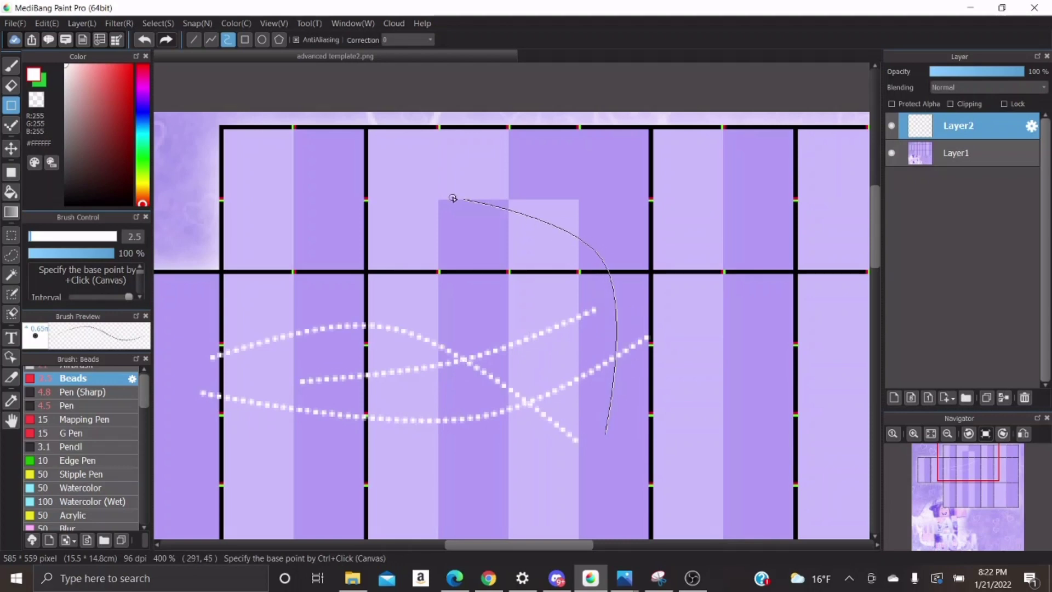
Draw two more bead curves across the middle row, then undo the test strokes
scroll(473, 319, down, 4)
scroll(473, 319, up, 3)
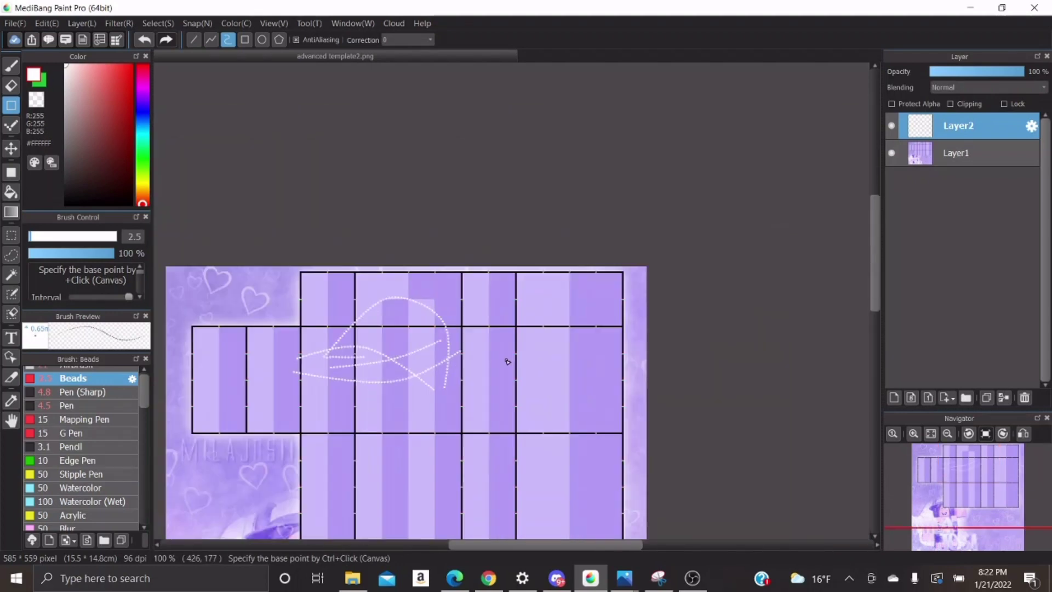
scroll(329, 371, up, 1)
mouse_move(199, 364)
mouse_down()
mouse_move(446, 376)
mouse_move(644, 329)
mouse_move(505, 329)
mouse_move(222, 431)
mouse_up()
click(356, 389)
click(222, 431)
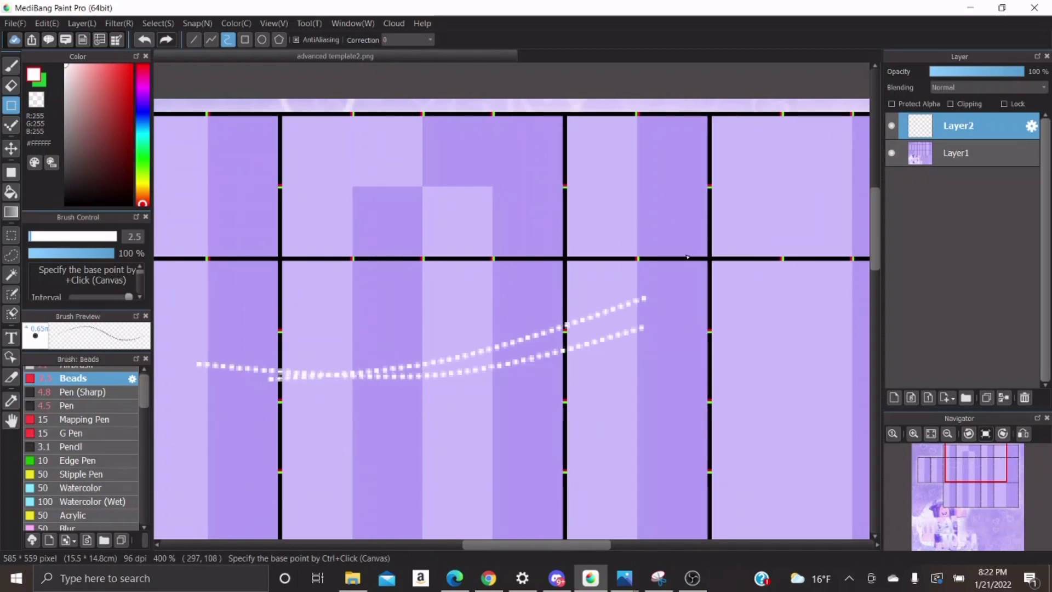
key(ctrl+z)
key(ctrl+z)
scroll(106, 428, up, 1)
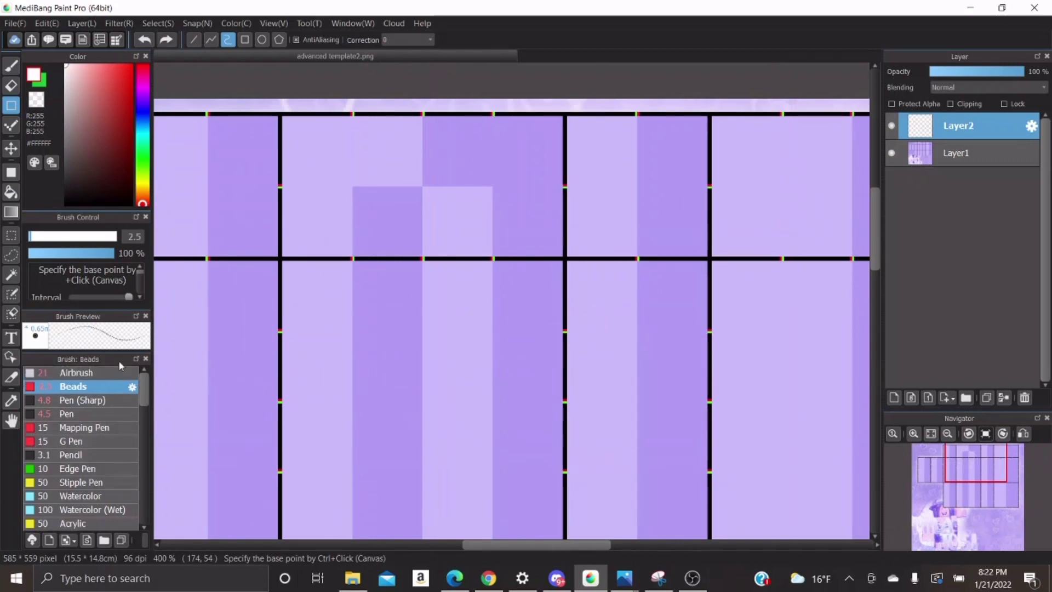
Search the cloud brush materials for 'beads' and download the Beads 2 brush
click(32, 541)
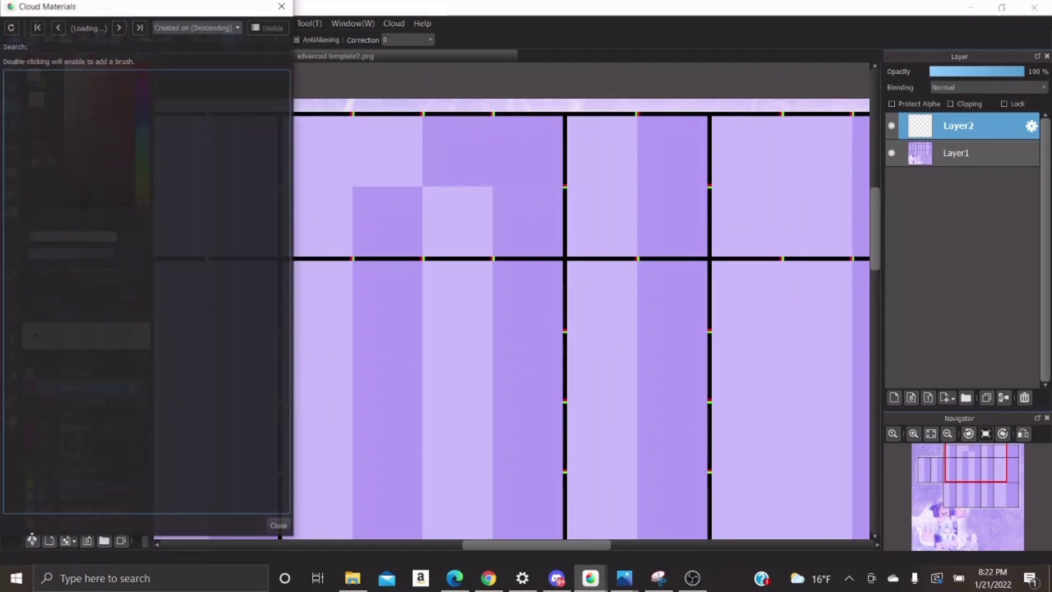
drag(136, 14, 225, 16)
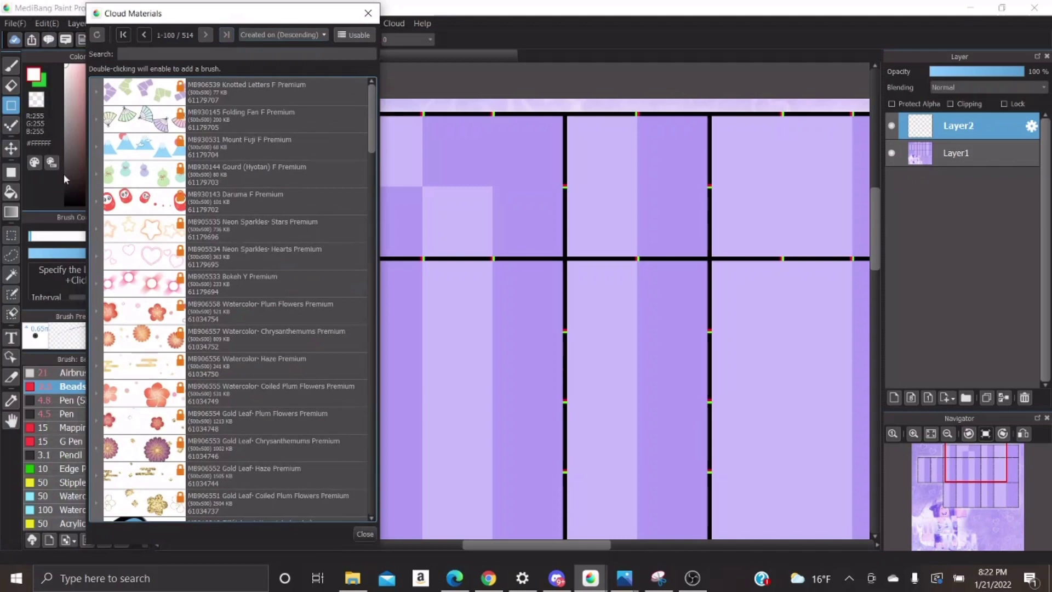
click(237, 55)
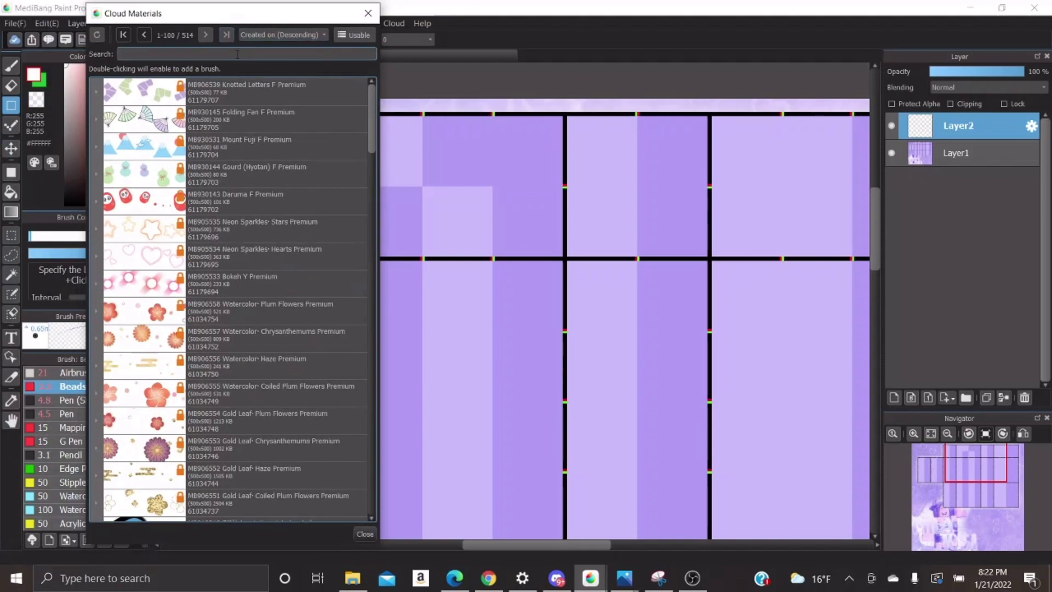
key(Return)
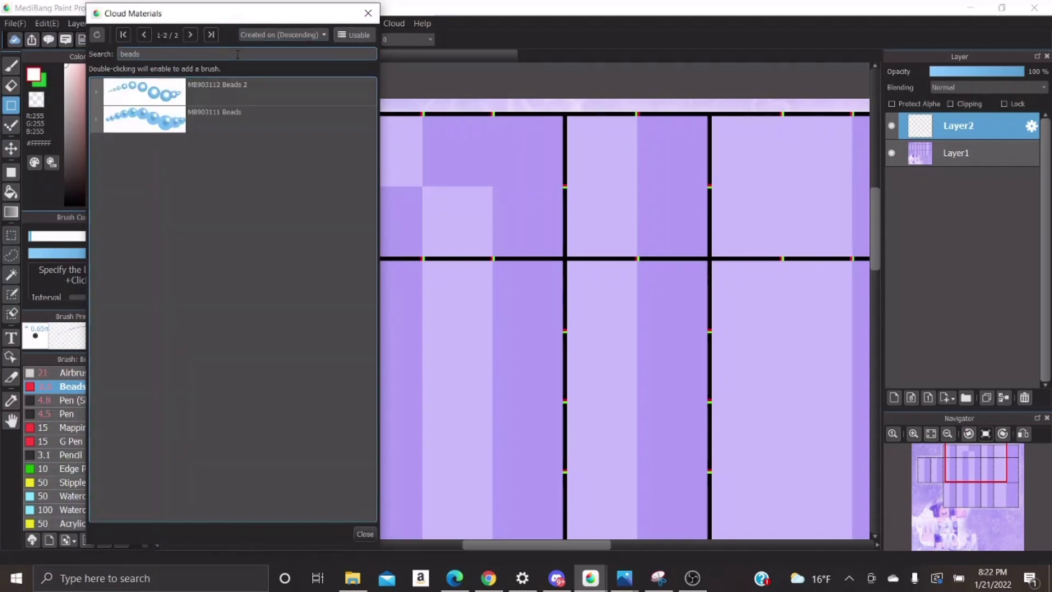
double_click(252, 88)
click(367, 12)
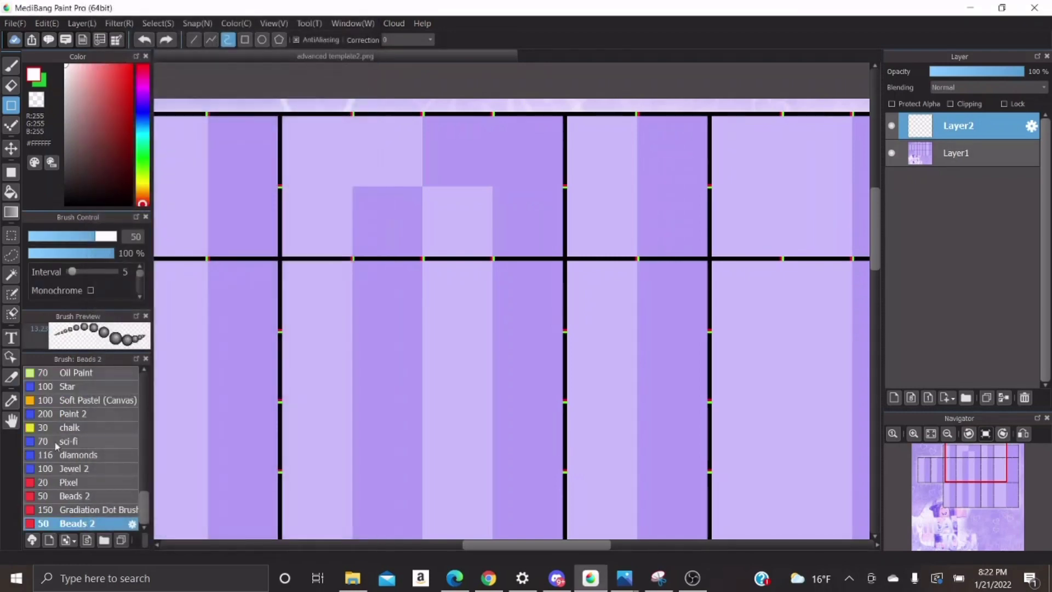
Paint a test line of white Beads 2 beads, expand the brush settings, then undo it
click(11, 65)
mouse_move(294, 206)
mouse_down()
mouse_move(583, 368)
mouse_move(587, 188)
mouse_up()
scroll(435, 224, down, 3)
scroll(441, 224, up, 1)
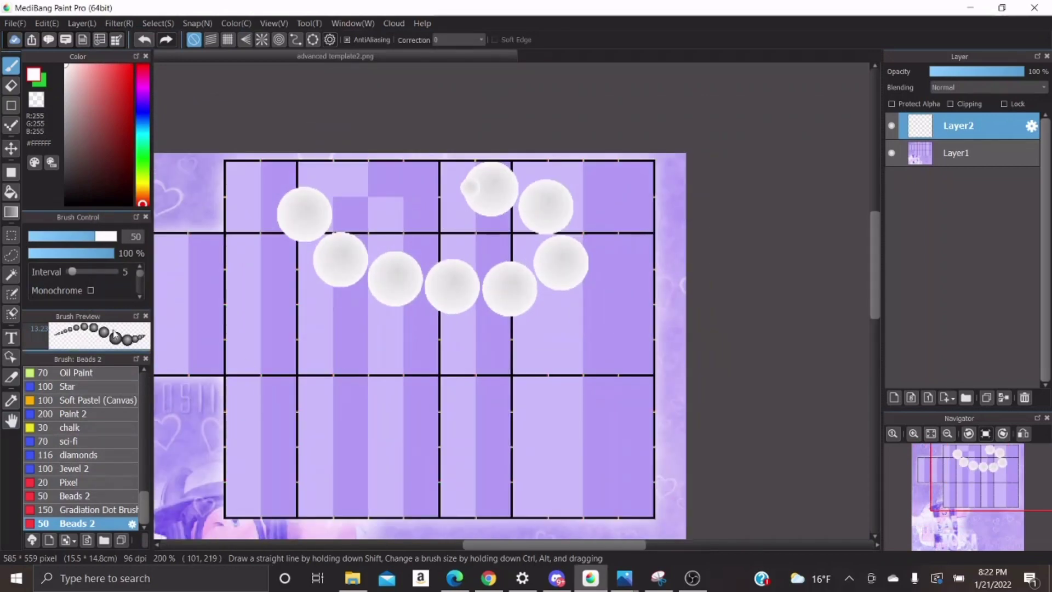
drag(119, 306, 120, 415)
key(ctrl+z)
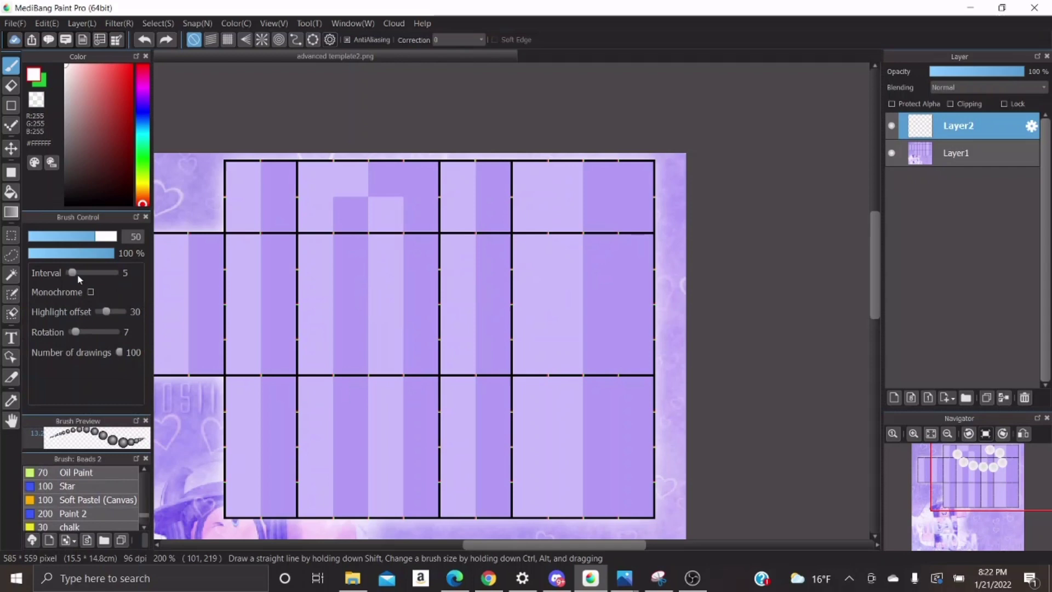
Raise the bead interval to 60 and then 100, undoing each test stroke
drag(72, 273, 96, 273)
mouse_move(206, 280)
mouse_down()
mouse_move(464, 301)
mouse_move(606, 194)
mouse_up()
key(ctrl+z)
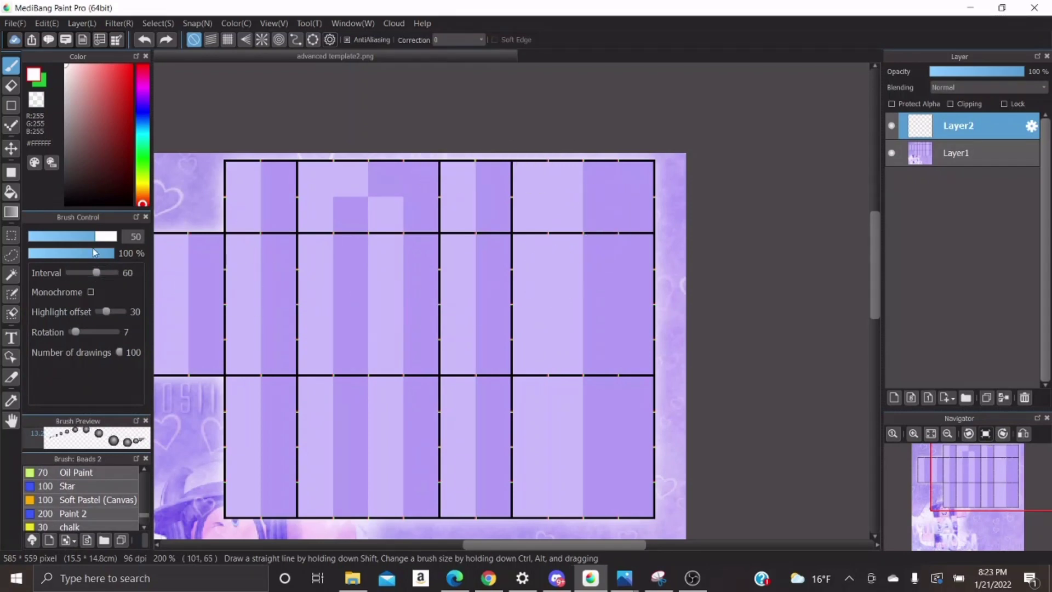
drag(97, 272, 674, 228)
key(ctrl+z)
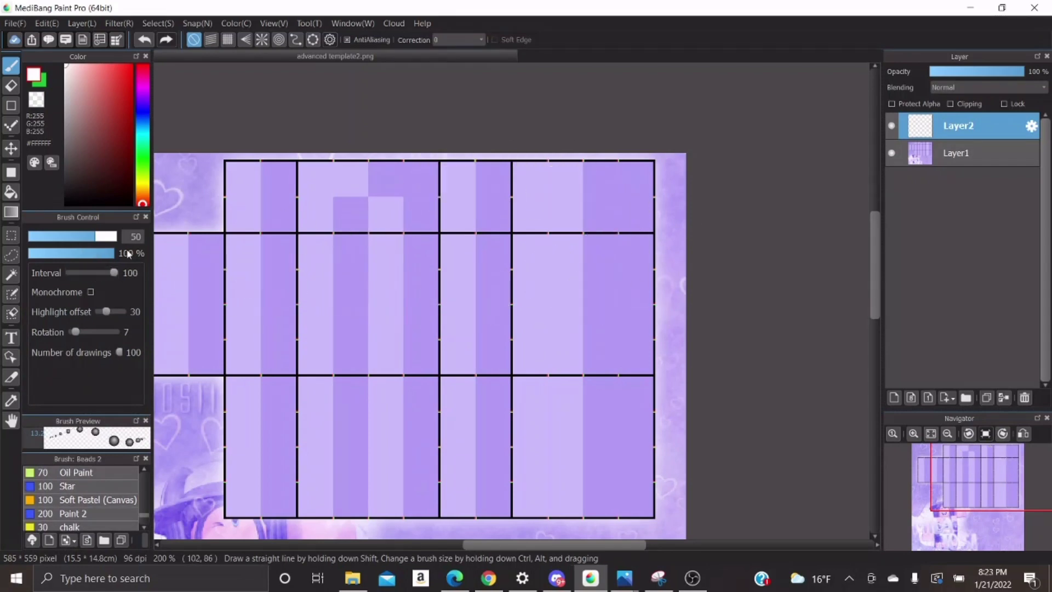